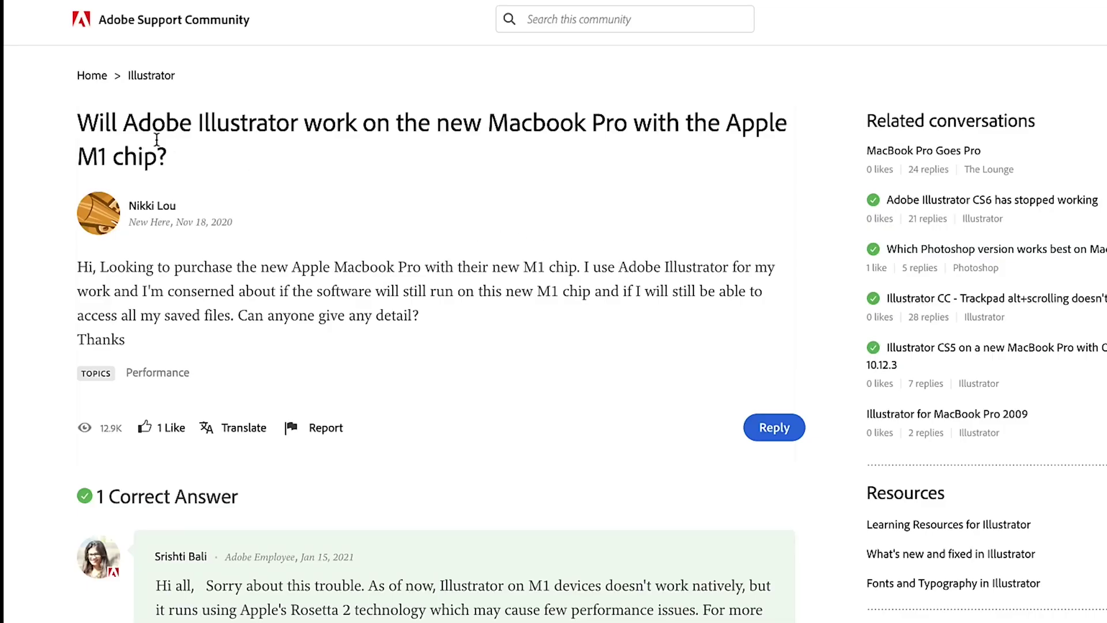
- Examine the community thread on Illustrator running on M1 Macs and Adobe's support article on app compatibility with the M1 chip
{"action": "left_click_drag", "start_coordinate": [79, 120], "coordinate": [226, 165]}
{"action": "left_click", "coordinate": [505, 394]}
{"action": "scroll", "coordinate": [504, 393], "scroll_direction": "down", "scroll_amount": 10}
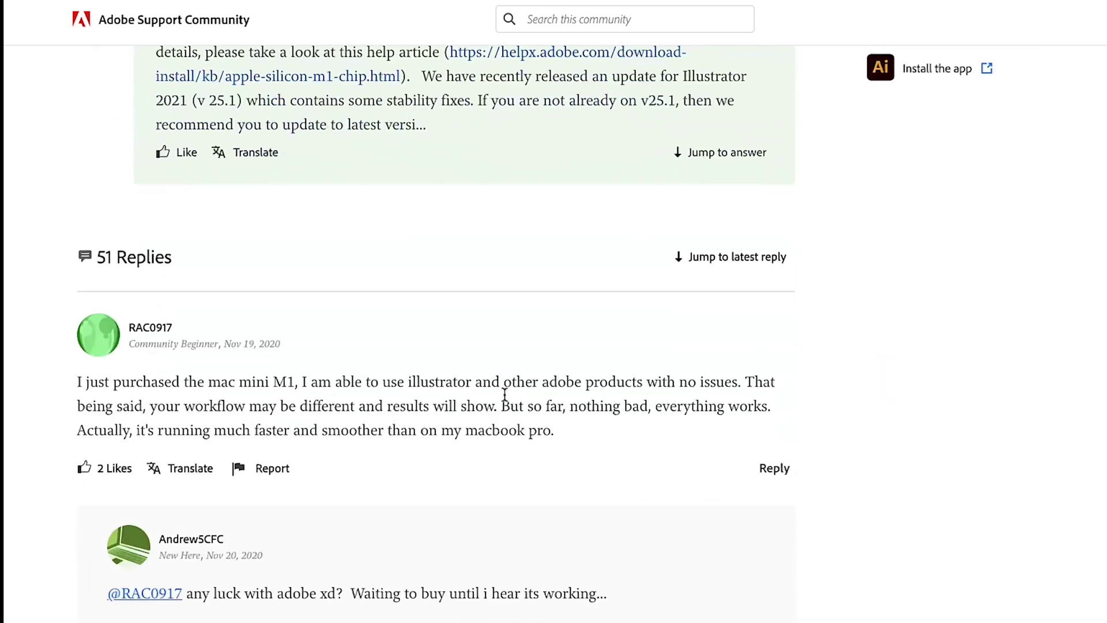
{"action": "left_click_drag", "start_coordinate": [78, 382], "coordinate": [531, 444]}
{"action": "scroll", "coordinate": [78, 381], "scroll_direction": "down", "scroll_amount": 4}
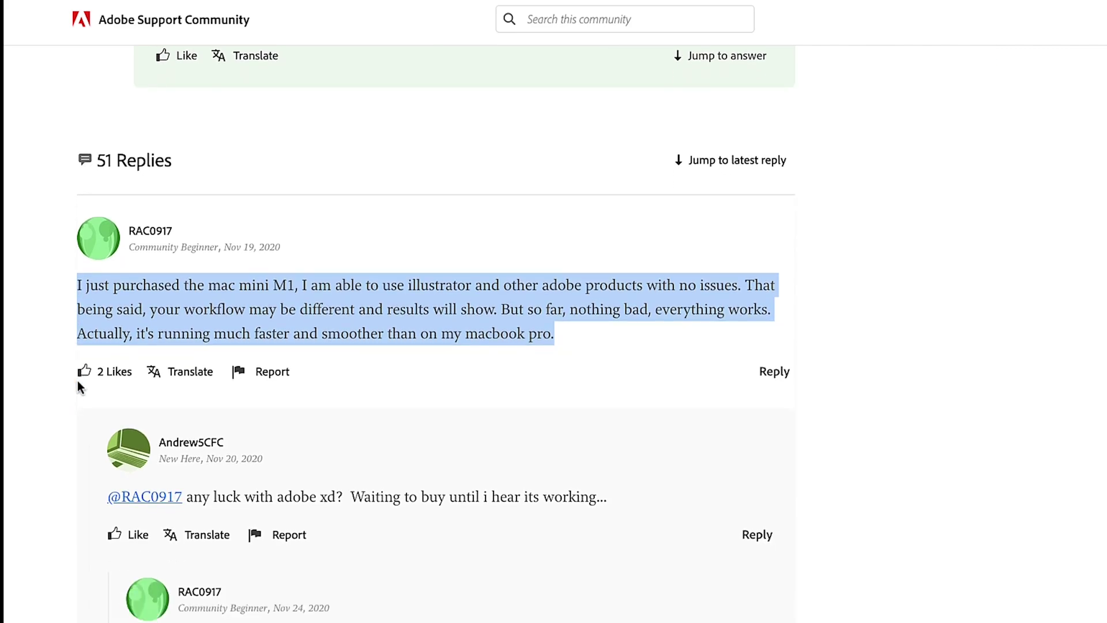
{"action": "scroll", "coordinate": [78, 381], "scroll_direction": "down", "scroll_amount": 9}
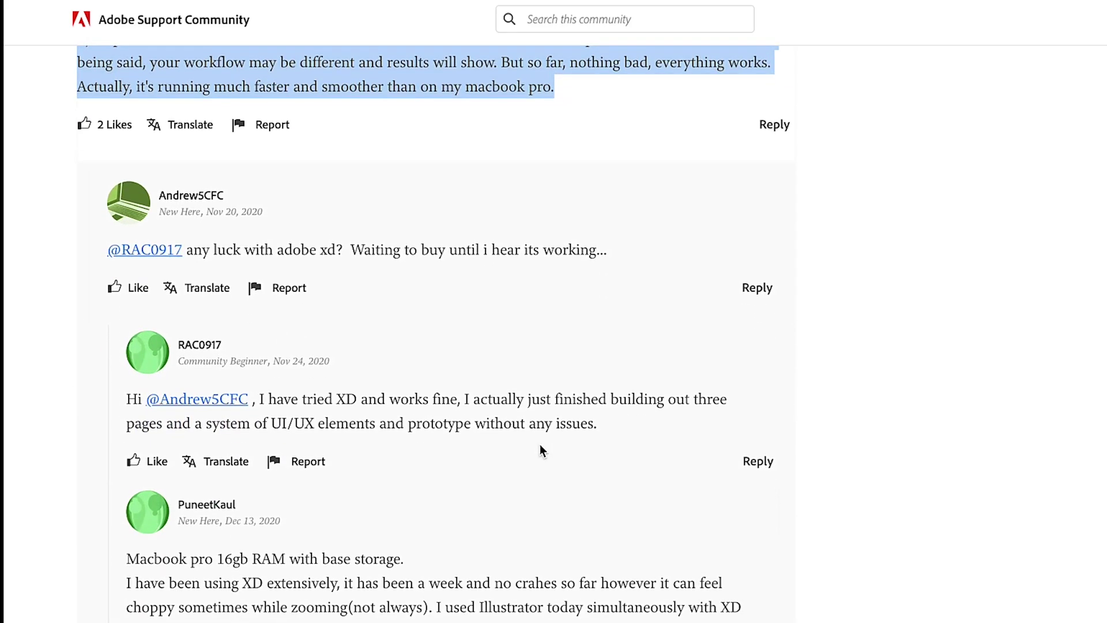
{"action": "scroll", "coordinate": [541, 445], "scroll_direction": "down", "scroll_amount": 9}
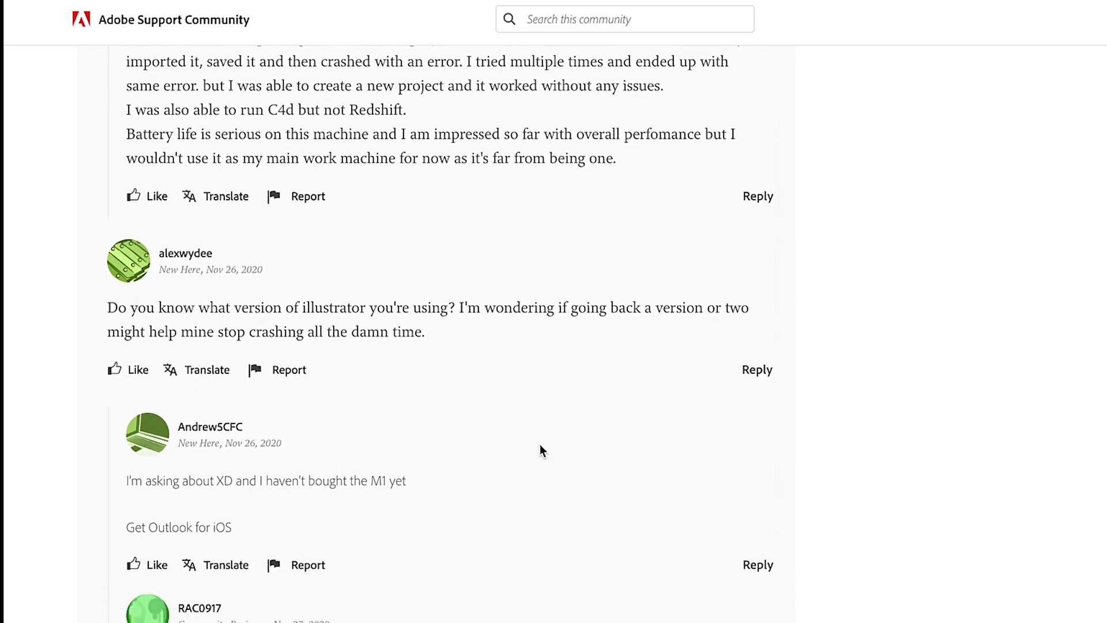
{"action": "scroll", "coordinate": [539, 444], "scroll_direction": "down", "scroll_amount": 5}
{"action": "scroll", "coordinate": [77, 380], "scroll_direction": "down", "scroll_amount": 7}
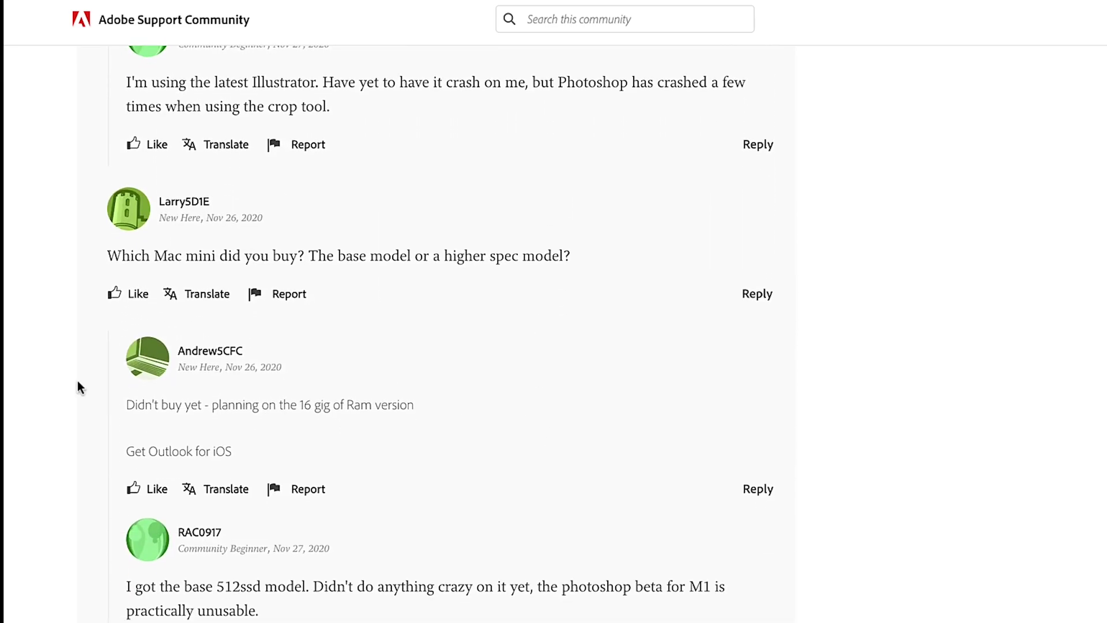
{"action": "scroll", "coordinate": [78, 387], "scroll_direction": "down", "scroll_amount": 1}
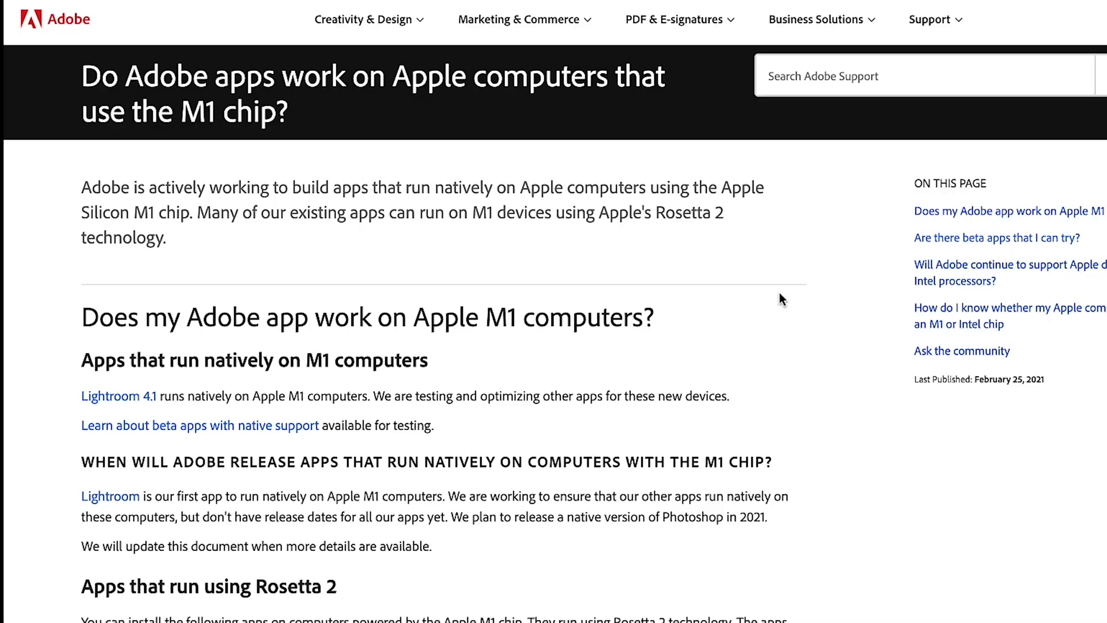
{"action": "scroll", "coordinate": [780, 295], "scroll_direction": "down", "scroll_amount": 5}
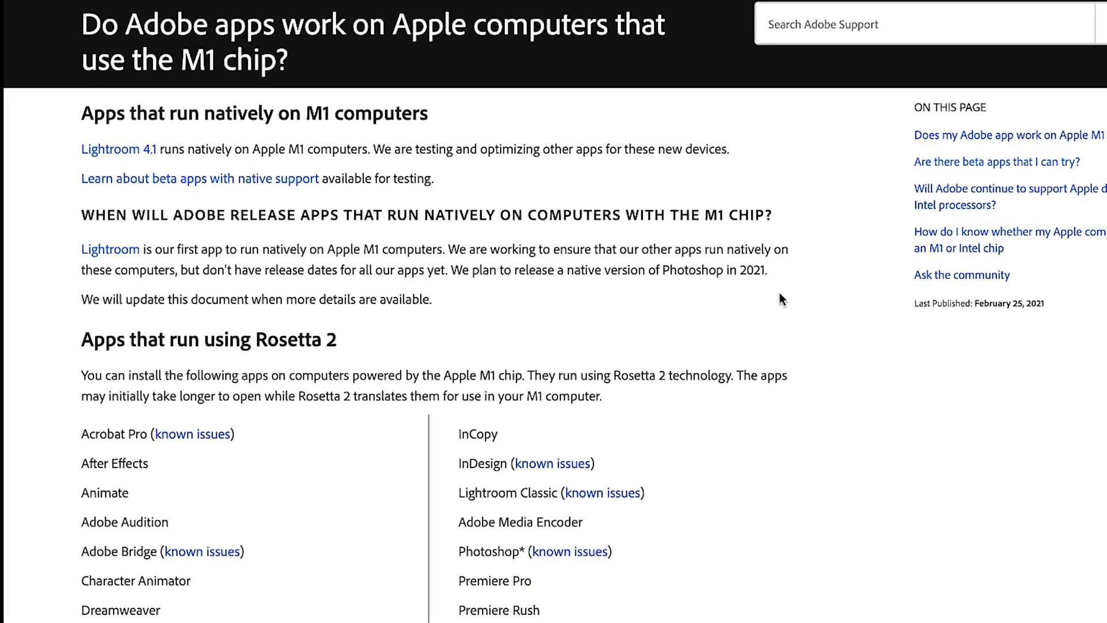
{"action": "scroll", "coordinate": [780, 299], "scroll_direction": "down", "scroll_amount": 2}
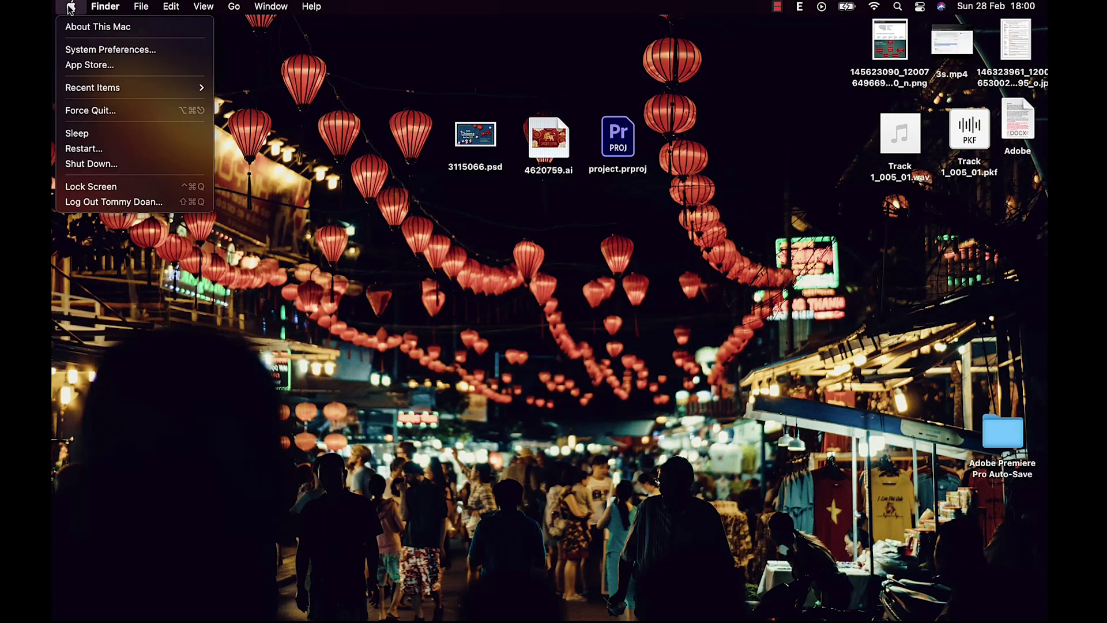
- Check the Mac's system overview and storage information
{"action": "left_click", "coordinate": [81, 27]}
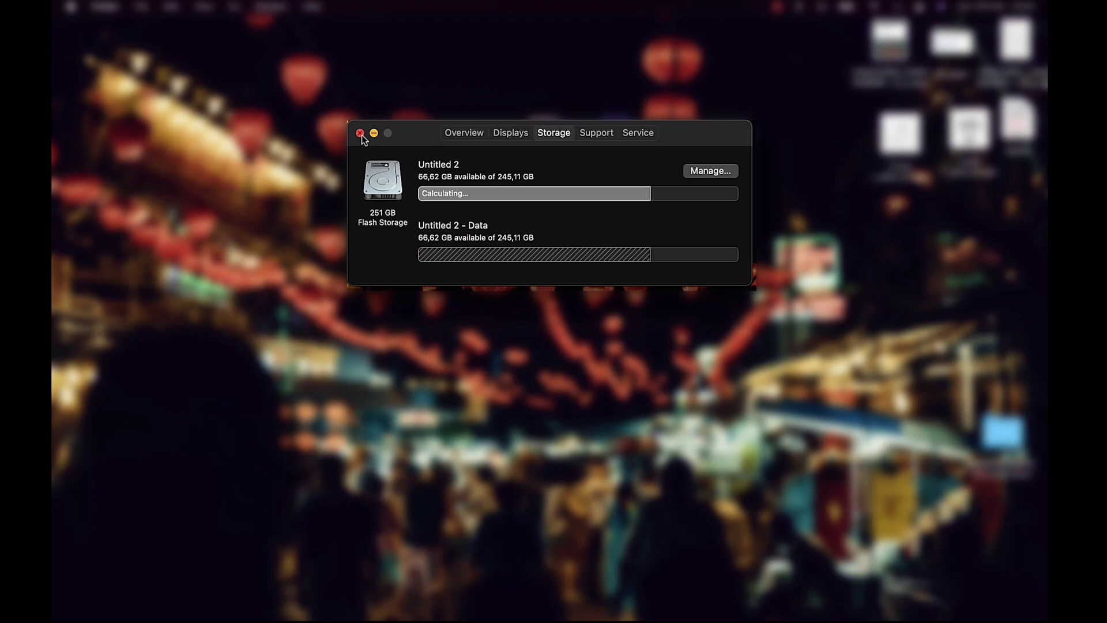
{"action": "left_click", "coordinate": [360, 133]}
- Launch Adobe Photoshop CC 2019 and open 3115066.psd from the Desktop, continuing past the missing fonts notice
{"action": "key", "text": "F4"}
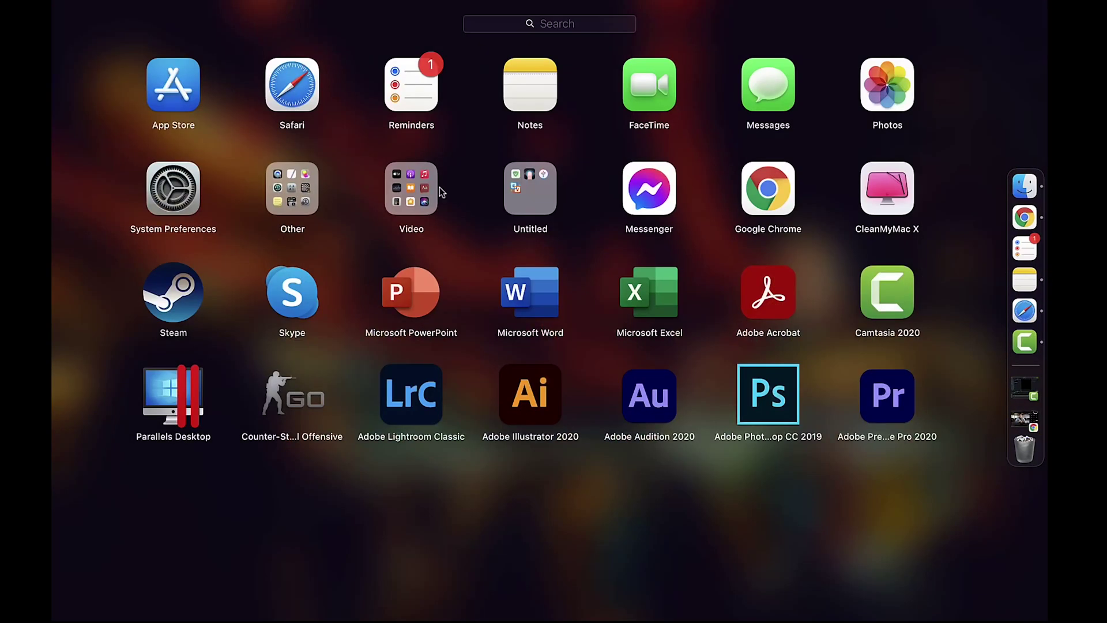
{"action": "left_click", "coordinate": [748, 398]}
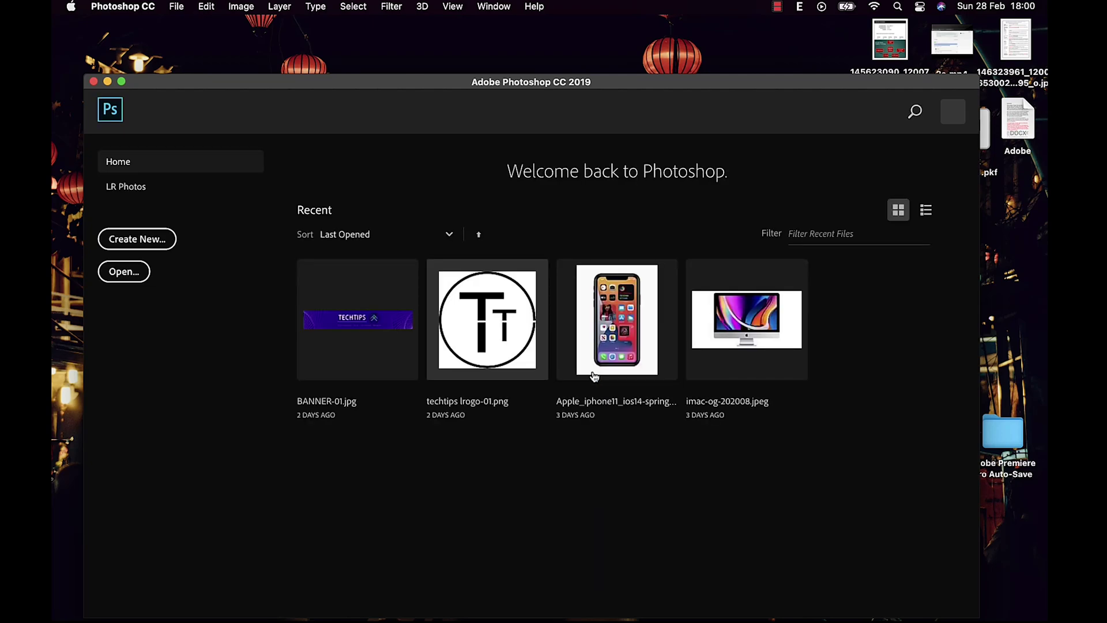
{"action": "left_click", "coordinate": [132, 272]}
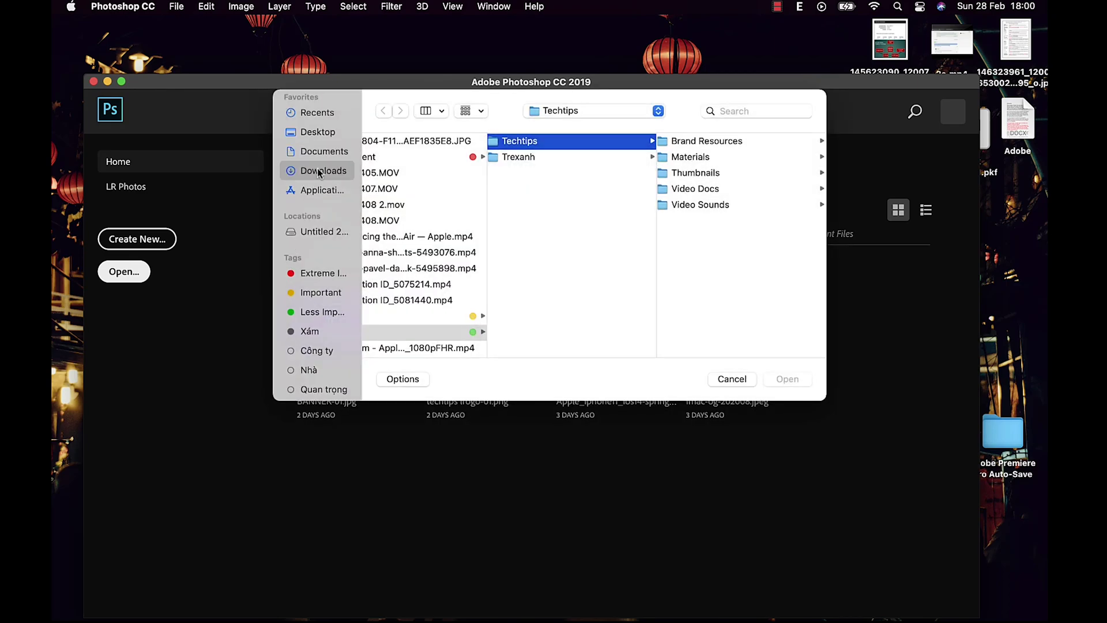
{"action": "left_click", "coordinate": [335, 132]}
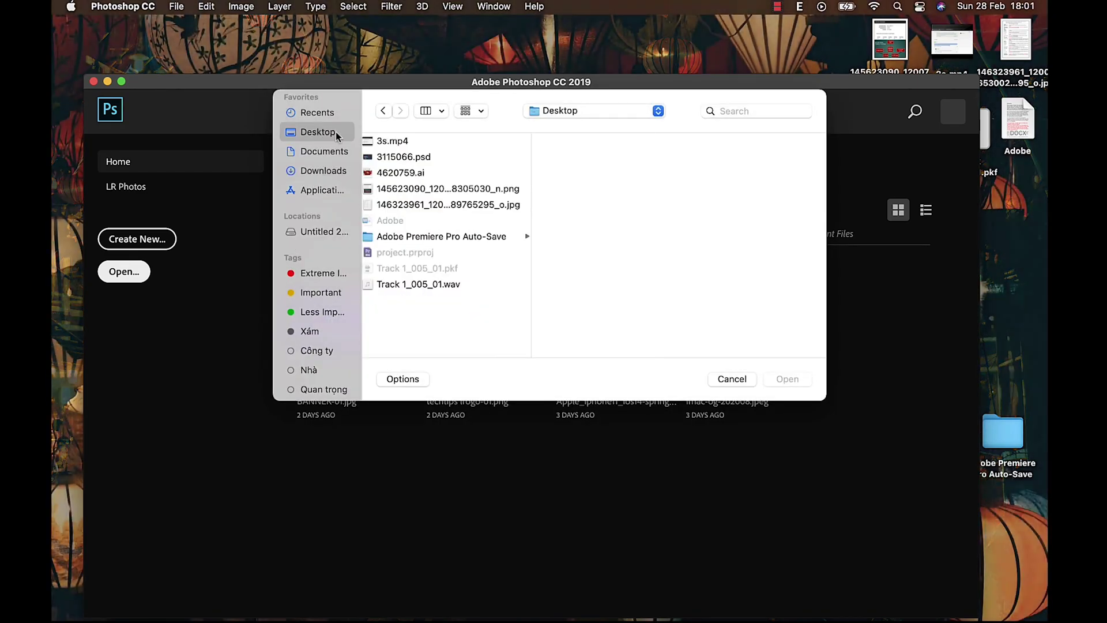
{"action": "left_click", "coordinate": [411, 162]}
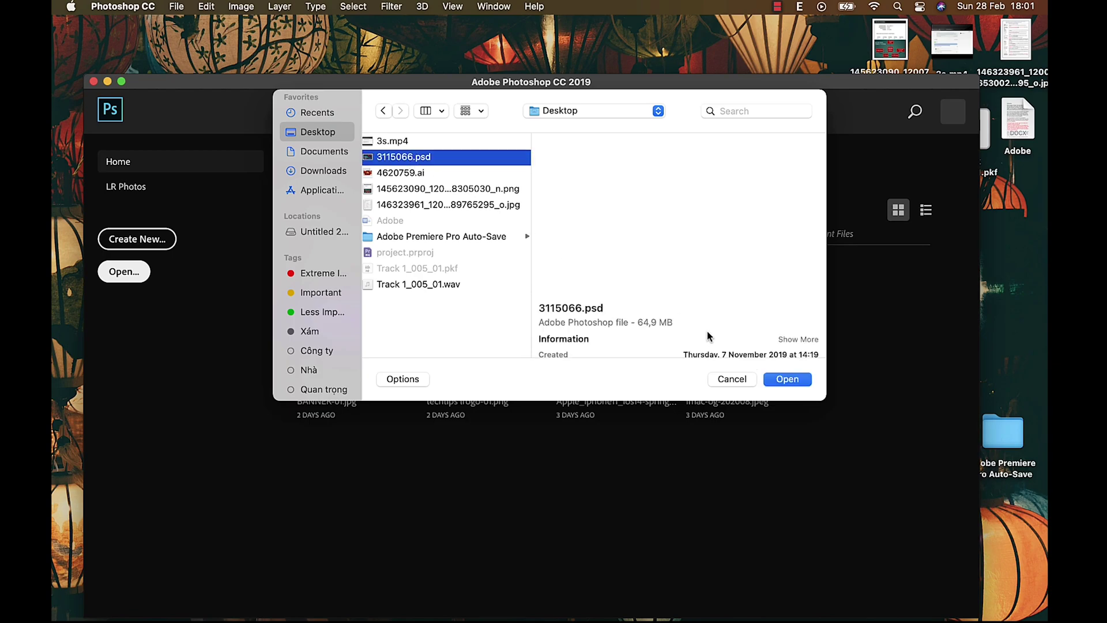
{"action": "left_click", "coordinate": [787, 379]}
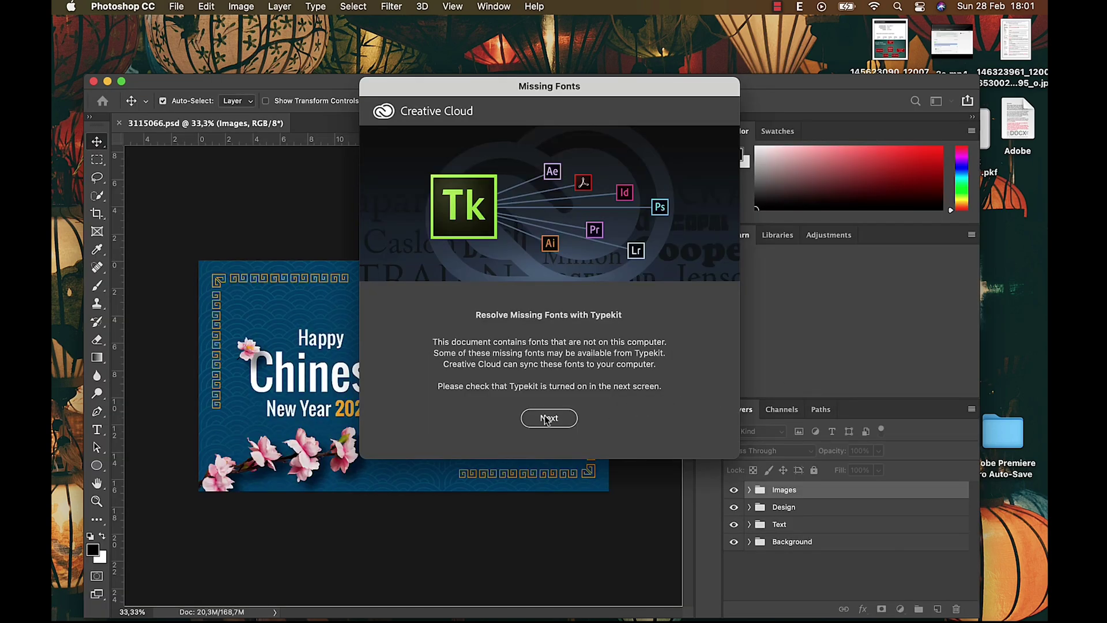
{"action": "left_click", "coordinate": [547, 420]}
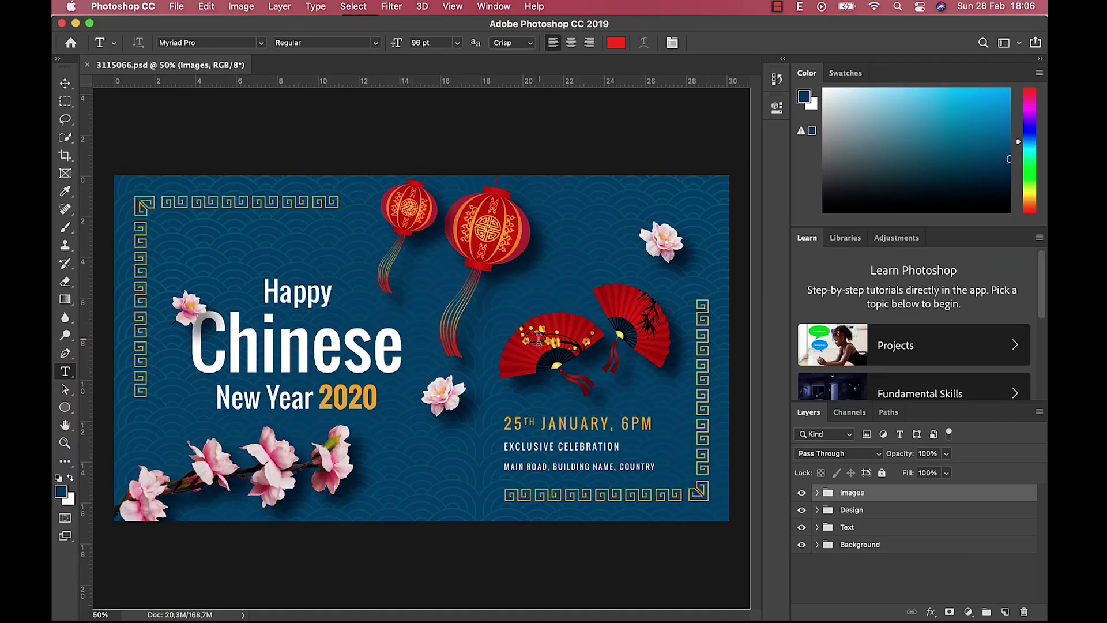
- Reposition the flower-decorated red fan beside the other fan and shift the EXCLUSIVE CELEBRATION line to the left below the small flower
{"action": "left_click_drag", "start_coordinate": [509, 366], "coordinate": [556, 329]}
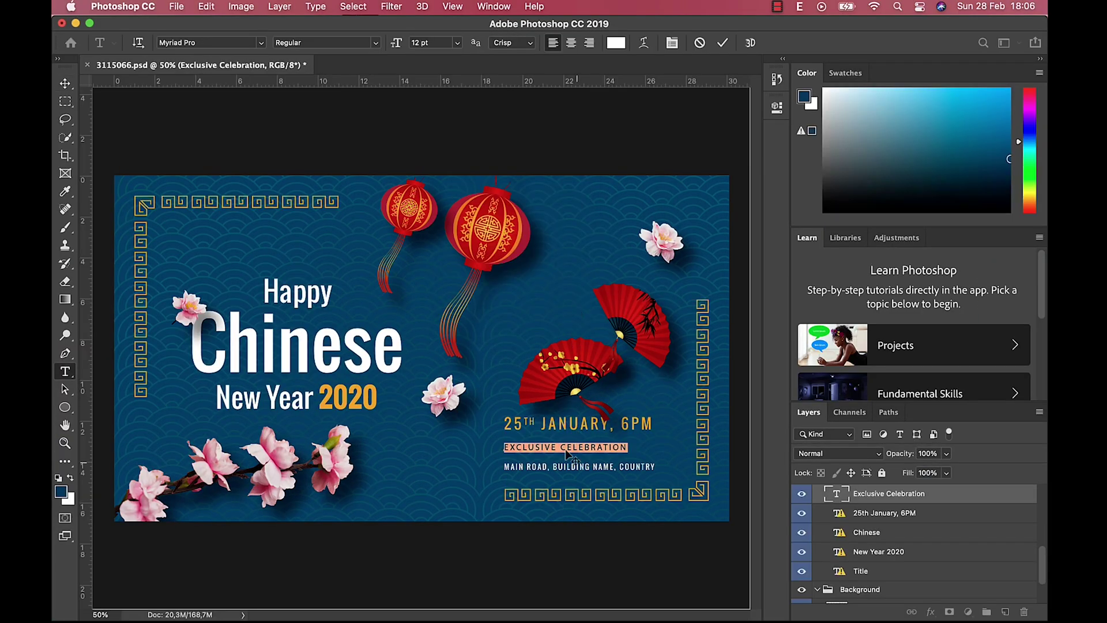
{"action": "left_click", "coordinate": [473, 450]}
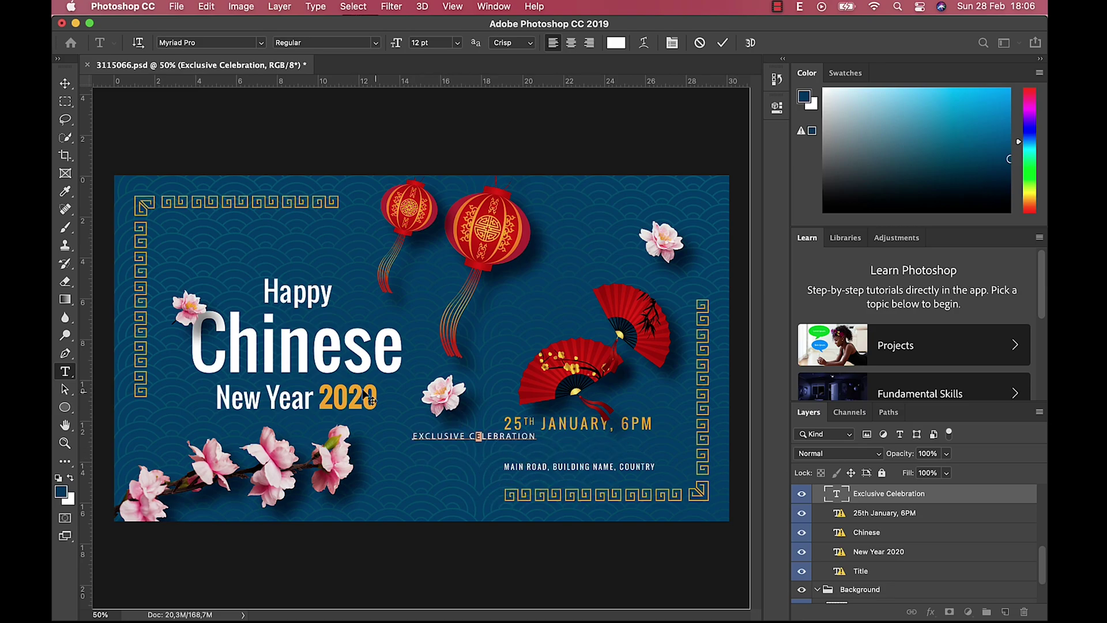
- Format the whole EXCLUSIVE CELEBRATION line as faux italic superscript at 30 pt in light pink
{"action": "key", "text": "super+t"}
{"action": "key", "text": "super+a"}
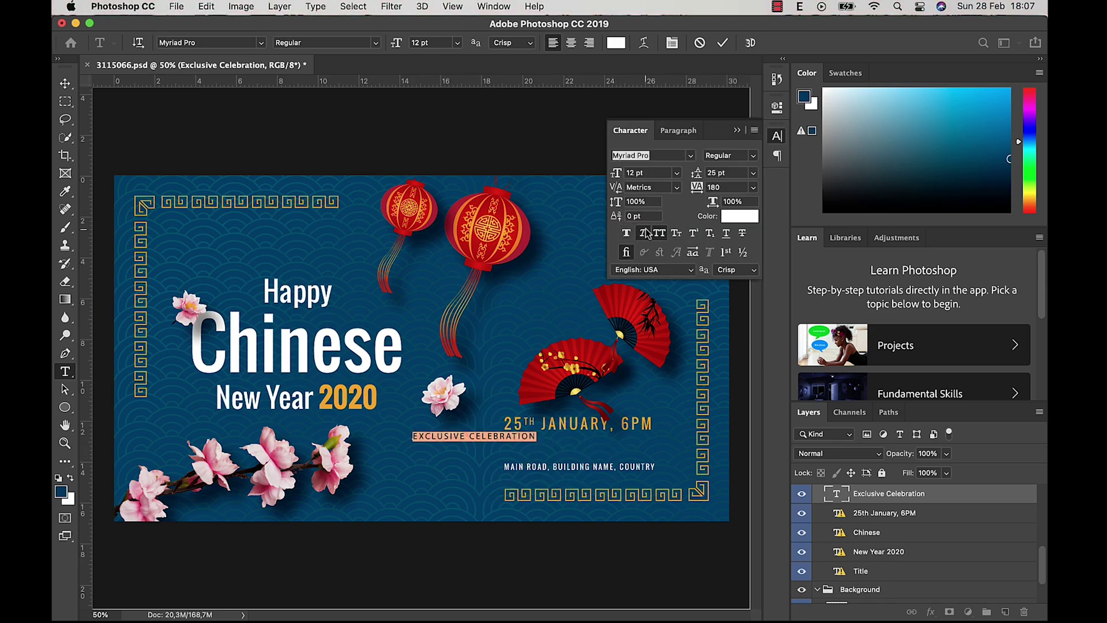
{"action": "left_click", "coordinate": [646, 229]}
{"action": "left_click", "coordinate": [697, 231]}
{"action": "left_click", "coordinate": [678, 172]}
{"action": "left_click", "coordinate": [642, 340]}
{"action": "left_click", "coordinate": [731, 217]}
{"action": "left_click", "coordinate": [448, 204]}
{"action": "left_click", "coordinate": [687, 193]}
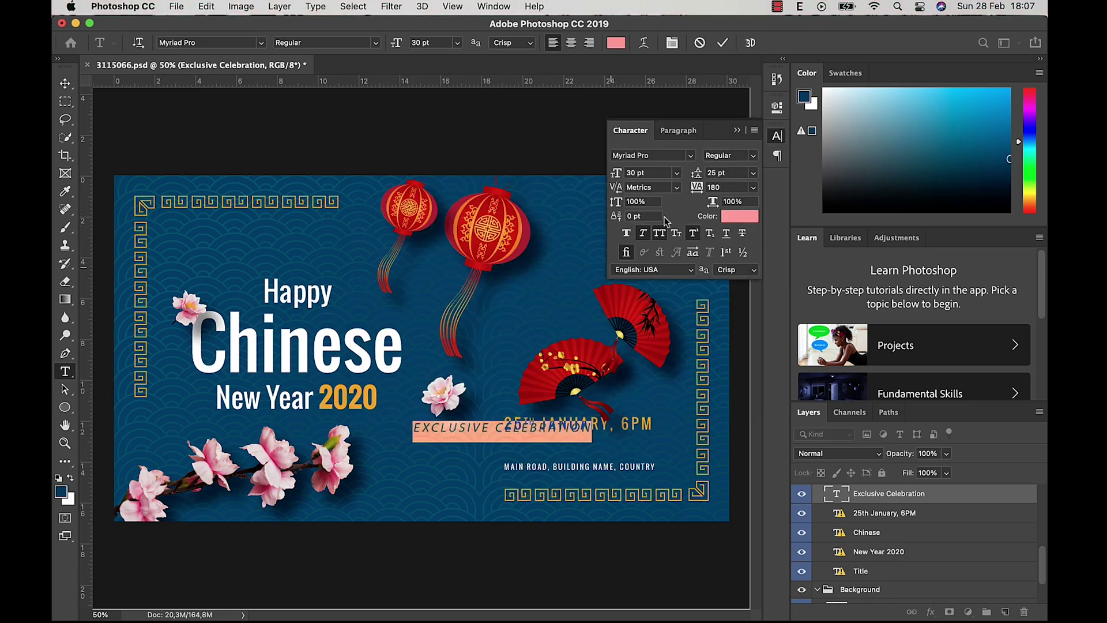
- Replace the pink line's text with "vietnamese", scale it to 207.73% width and 153.06% height, and place it between the date and address lines
{"action": "type", "text": "vietnamese"}
{"action": "key", "text": "super+Return"}
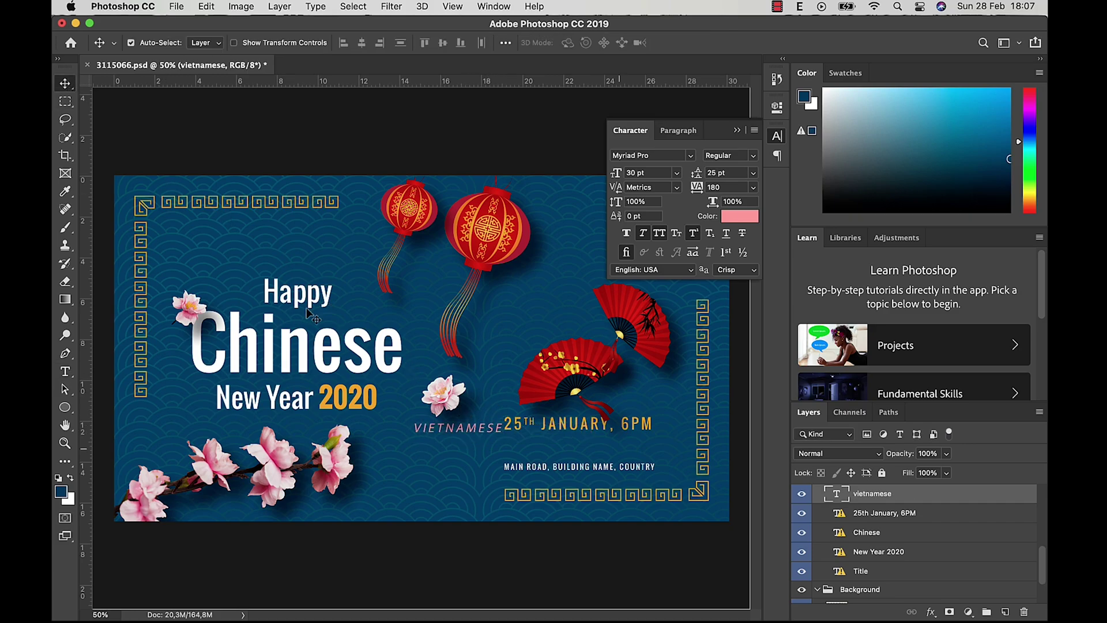
{"action": "left_click_drag", "start_coordinate": [445, 428], "coordinate": [406, 461]}
{"action": "key", "text": "super+t"}
{"action": "left_click_drag", "start_coordinate": [492, 455], "coordinate": [581, 456]}
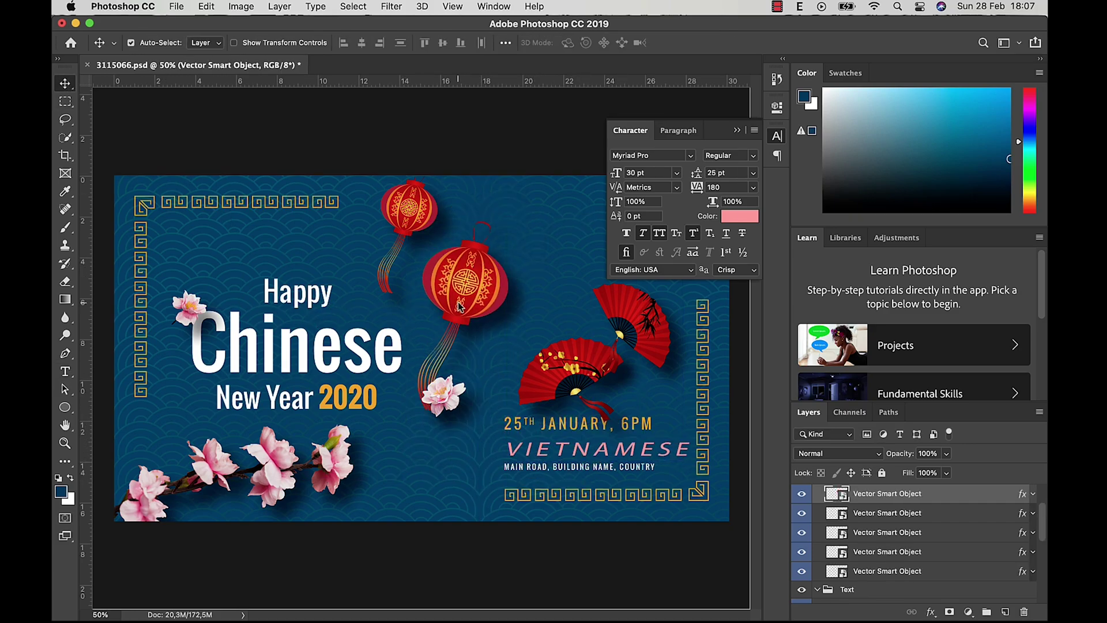
- Move, squash and rotate the larger lantern, and move the small flower from beside "Chinese" to above and left of "Happy"
{"action": "left_click", "coordinate": [431, 237]}
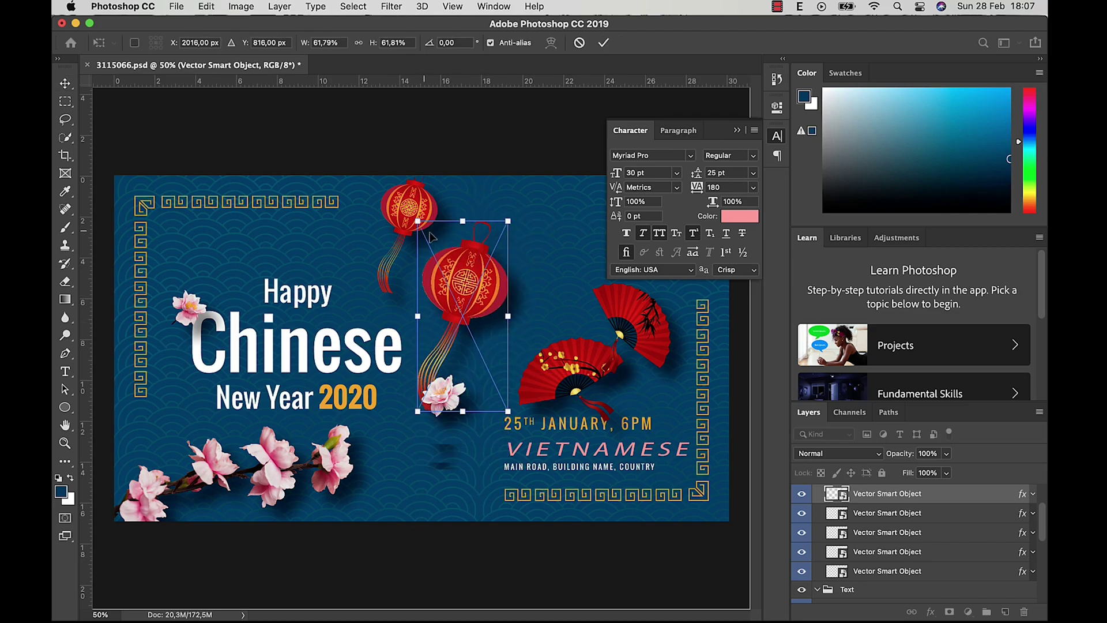
{"action": "left_click_drag", "start_coordinate": [418, 221], "coordinate": [408, 282]}
{"action": "left_click_drag", "start_coordinate": [473, 339], "coordinate": [516, 281]}
{"action": "key", "text": "Return"}
{"action": "left_click_drag", "start_coordinate": [204, 322], "coordinate": [223, 281]}
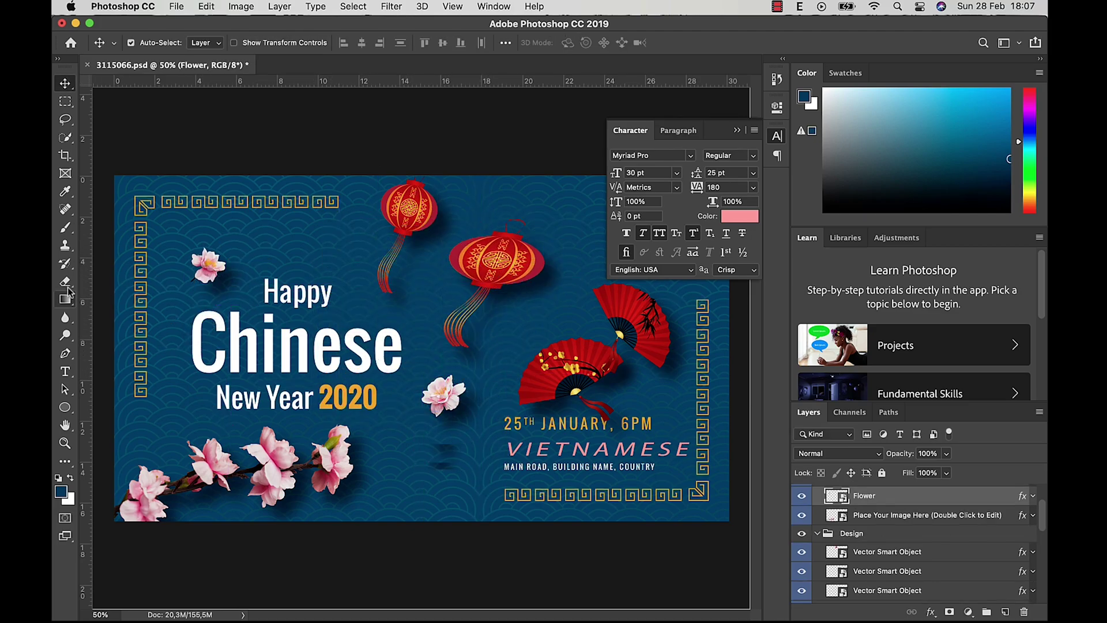
- Sample orange from the artwork as the foreground colour and rasterize the Flower layer so the Spot Healing Brush can work on it
{"action": "key", "text": "e"}
{"action": "key", "text": "super+plus"}
{"action": "key", "text": "super+plus"}
{"action": "key", "text": "super+plus"}
{"action": "key", "text": "super+plus"}
{"action": "scroll", "coordinate": [398, 338], "scroll_direction": "up", "scroll_amount": 15}
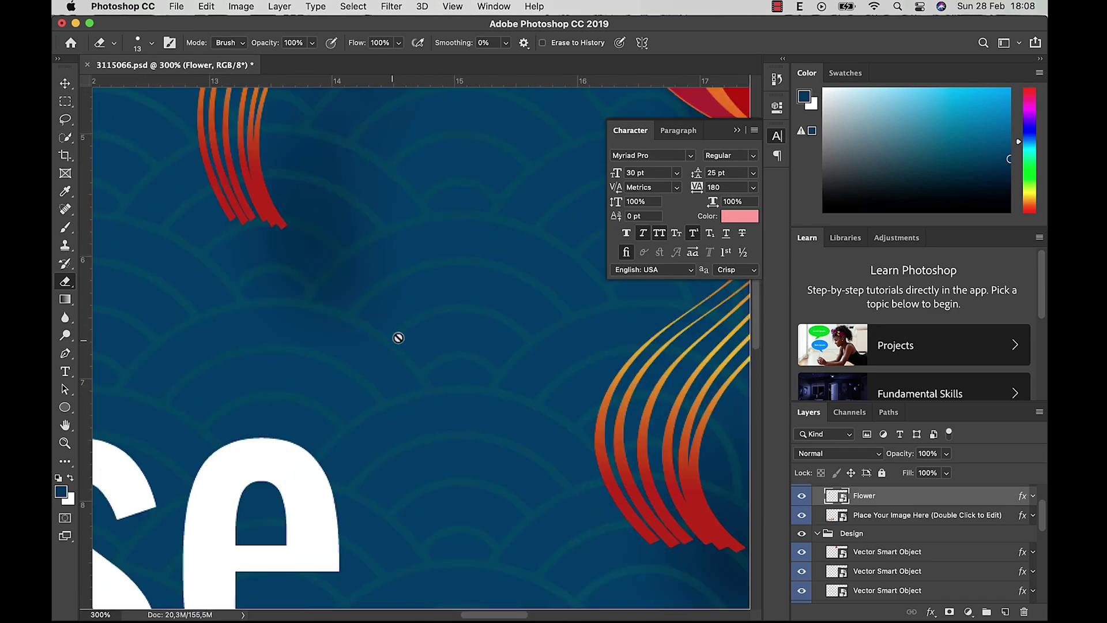
{"action": "key", "text": "i"}
{"action": "left_click", "coordinate": [274, 427]}
{"action": "key", "text": "j"}
{"action": "left_click", "coordinate": [428, 386]}
{"action": "left_click", "coordinate": [583, 280]}
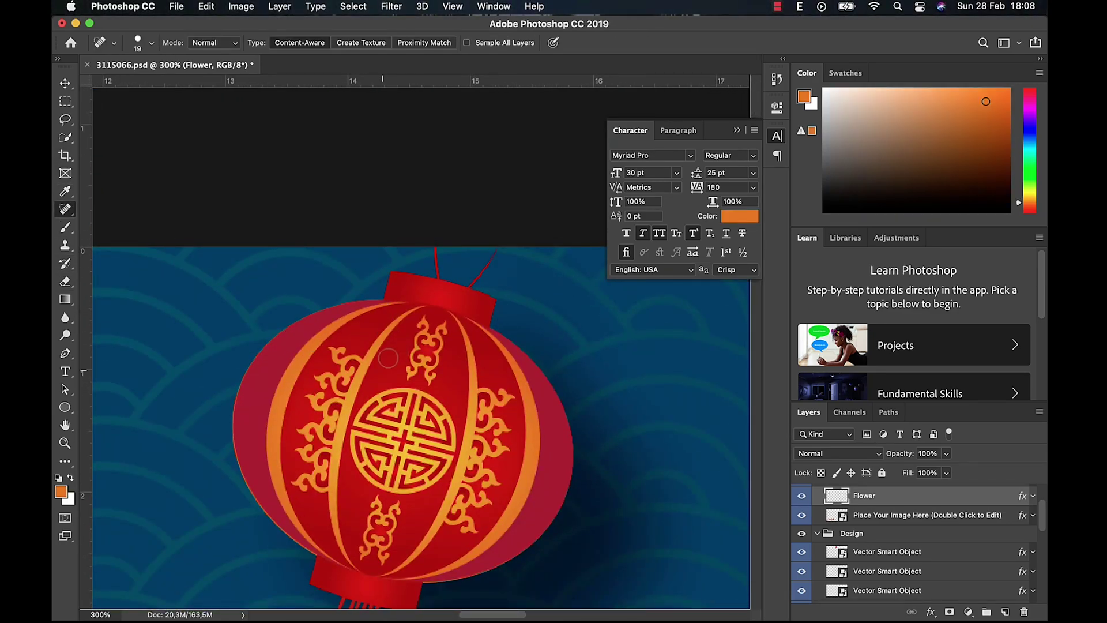
- Stroke across the smaller lantern's gold ornament with the Content-Aware Spot Healing Brush at size 19
{"action": "mouse_move", "coordinate": [388, 359]}
{"action": "left_mouse_down"}
{"action": "mouse_move", "coordinate": [421, 370]}
{"action": "mouse_move", "coordinate": [407, 399]}
{"action": "left_mouse_up"}
{"action": "left_click_drag", "start_coordinate": [329, 430], "coordinate": [444, 389]}
{"action": "mouse_move", "coordinate": [343, 369]}
{"action": "left_mouse_down"}
{"action": "mouse_move", "coordinate": [295, 334]}
{"action": "mouse_move", "coordinate": [288, 401]}
{"action": "left_mouse_up"}
- Paint freehand orange Brush strokes over the smaller lantern's central ornament and clear any selection
{"action": "left_click", "coordinate": [67, 230]}
{"action": "mouse_move", "coordinate": [344, 388]}
{"action": "left_mouse_down"}
{"action": "mouse_move", "coordinate": [390, 369]}
{"action": "mouse_move", "coordinate": [364, 405]}
{"action": "mouse_move", "coordinate": [409, 345]}
{"action": "mouse_move", "coordinate": [351, 395]}
{"action": "mouse_move", "coordinate": [388, 367]}
{"action": "mouse_move", "coordinate": [345, 387]}
{"action": "mouse_move", "coordinate": [384, 377]}
{"action": "mouse_move", "coordinate": [409, 355]}
{"action": "left_mouse_up"}
{"action": "mouse_move", "coordinate": [324, 405]}
{"action": "left_mouse_down"}
{"action": "mouse_move", "coordinate": [303, 427]}
{"action": "mouse_move", "coordinate": [404, 456]}
{"action": "mouse_move", "coordinate": [323, 461]}
{"action": "left_mouse_up"}
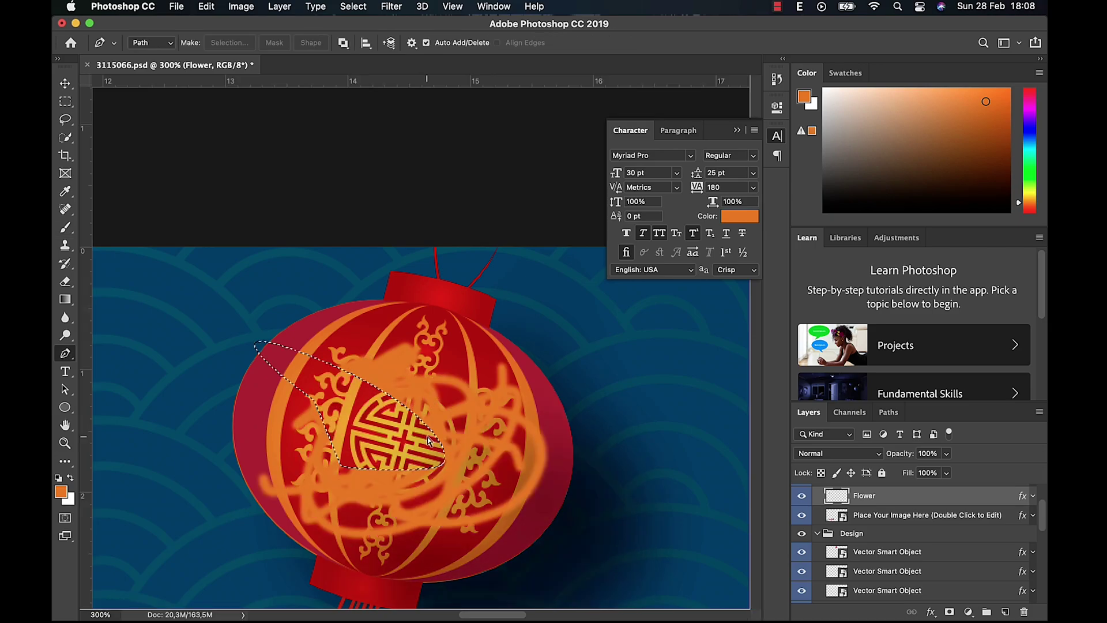
{"action": "key", "text": "super+d"}
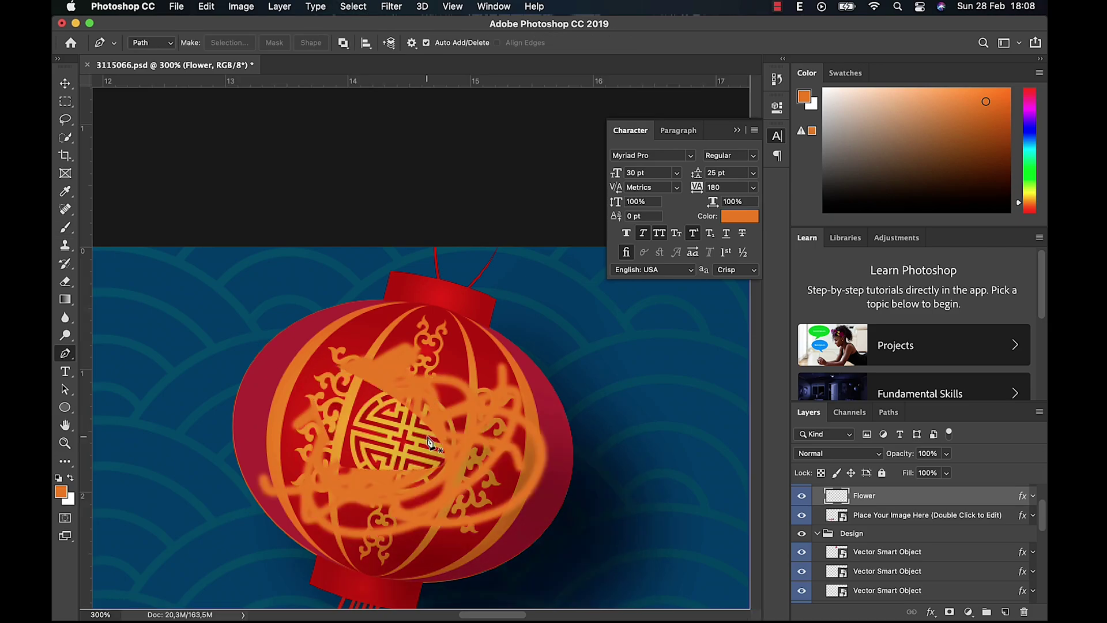
{"action": "key", "text": "super+minus"}
{"action": "key", "text": "super+minus"}
{"action": "key", "text": "super+minus"}
{"action": "key", "text": "super+minus"}
{"action": "key", "text": "super+minus"}
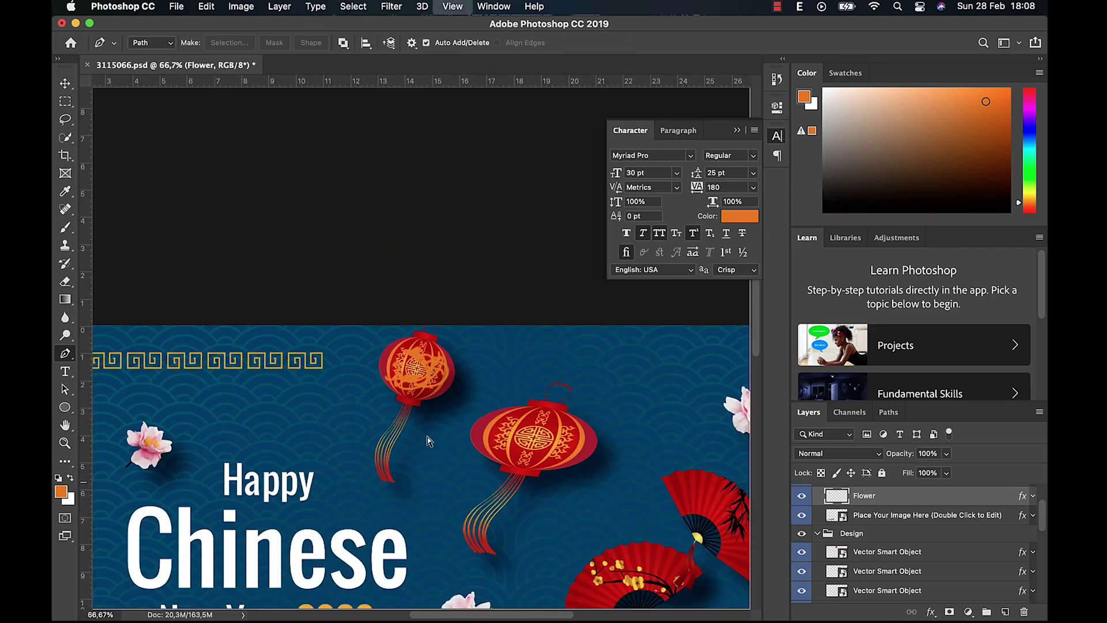
- Export the artwork as a JPG at 100% quality and 3556 x 2000 px, saving it to the Desktop as 3115066.jpg
{"action": "left_click", "coordinate": [178, 6]}
{"action": "mouse_move", "coordinate": [314, 177]}
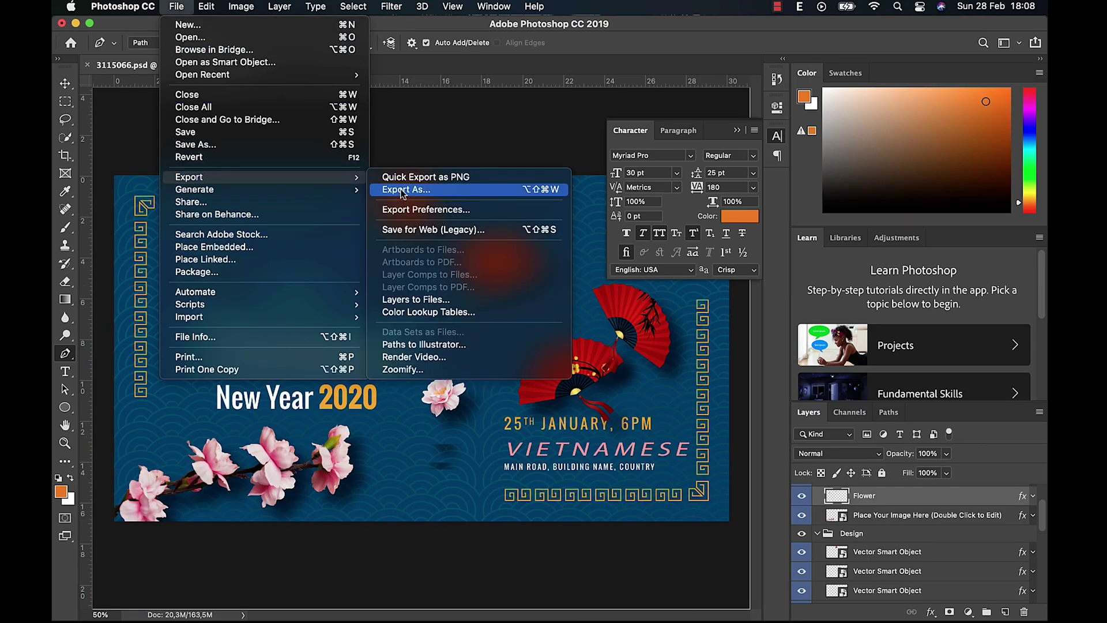
{"action": "left_click", "coordinate": [402, 191]}
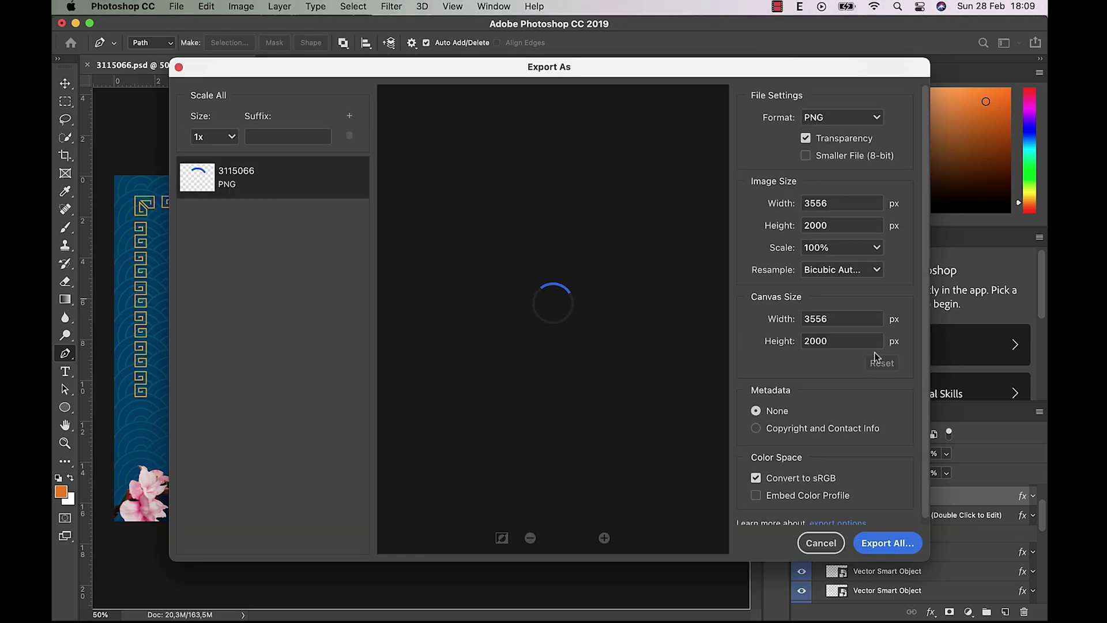
{"action": "left_click", "coordinate": [838, 120]}
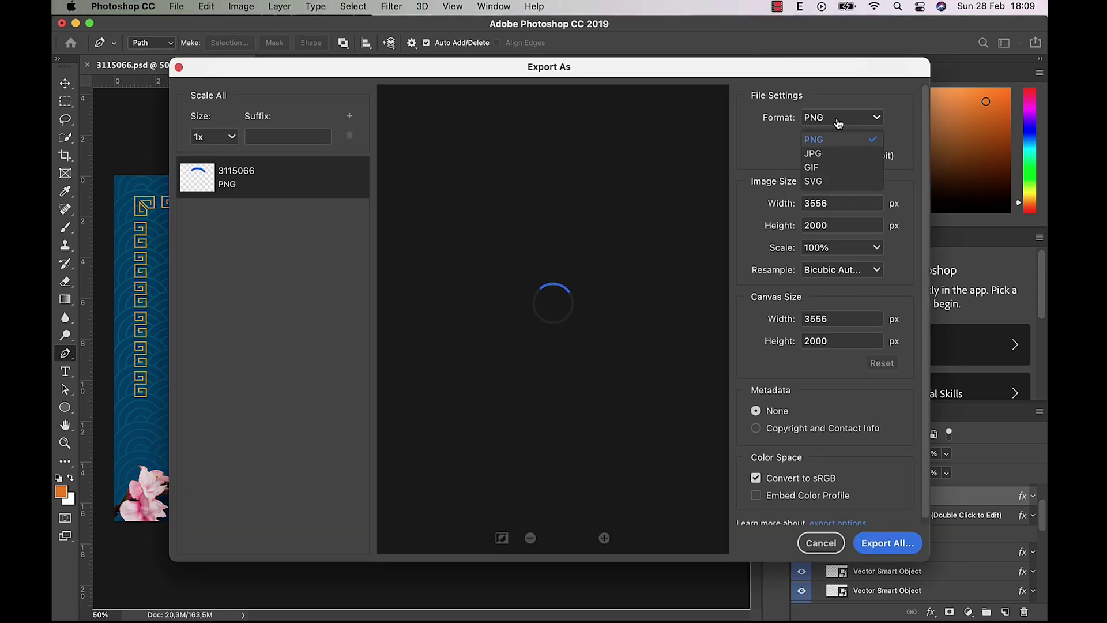
{"action": "left_click", "coordinate": [838, 154]}
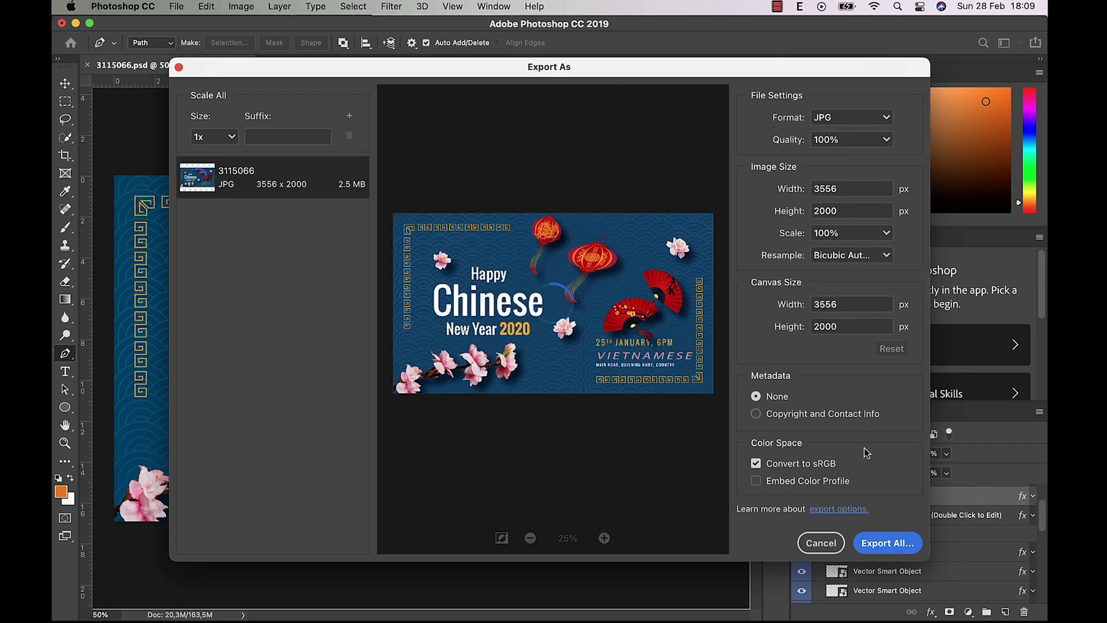
{"action": "left_click", "coordinate": [876, 545]}
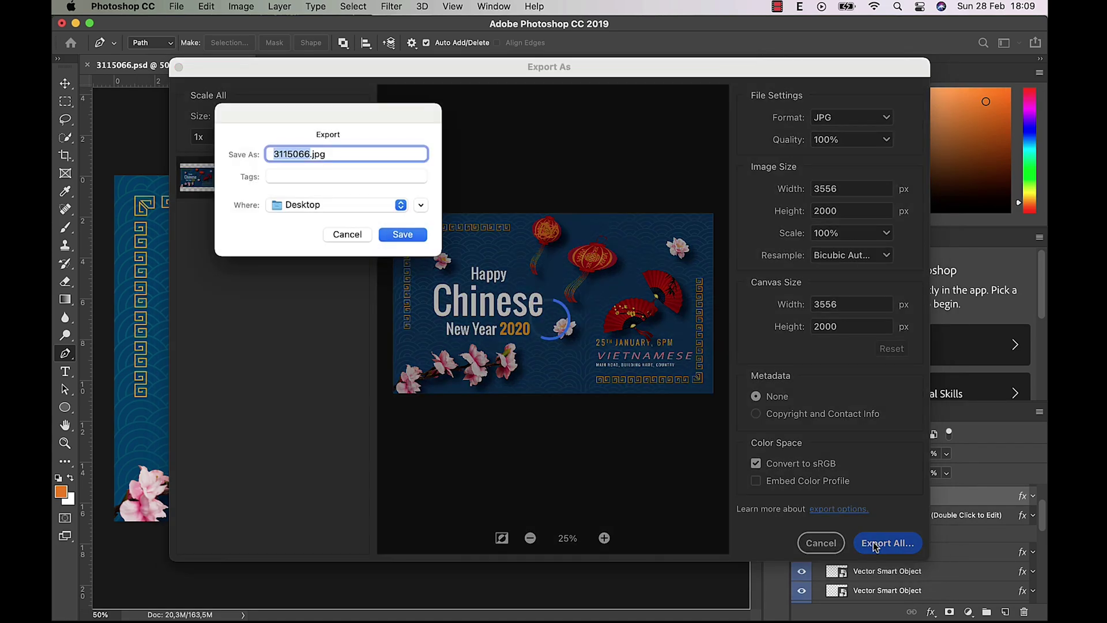
{"action": "key", "text": "Return"}
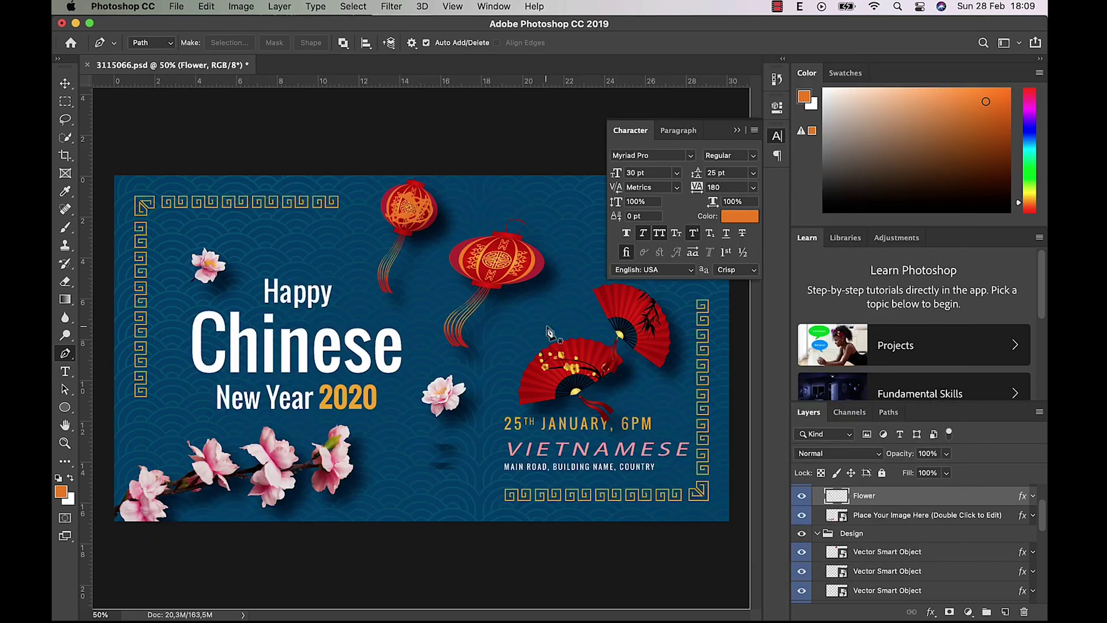
- Minimize the document window and select the exported 3115066.jpg on the desktop
{"action": "left_click", "coordinate": [75, 23]}
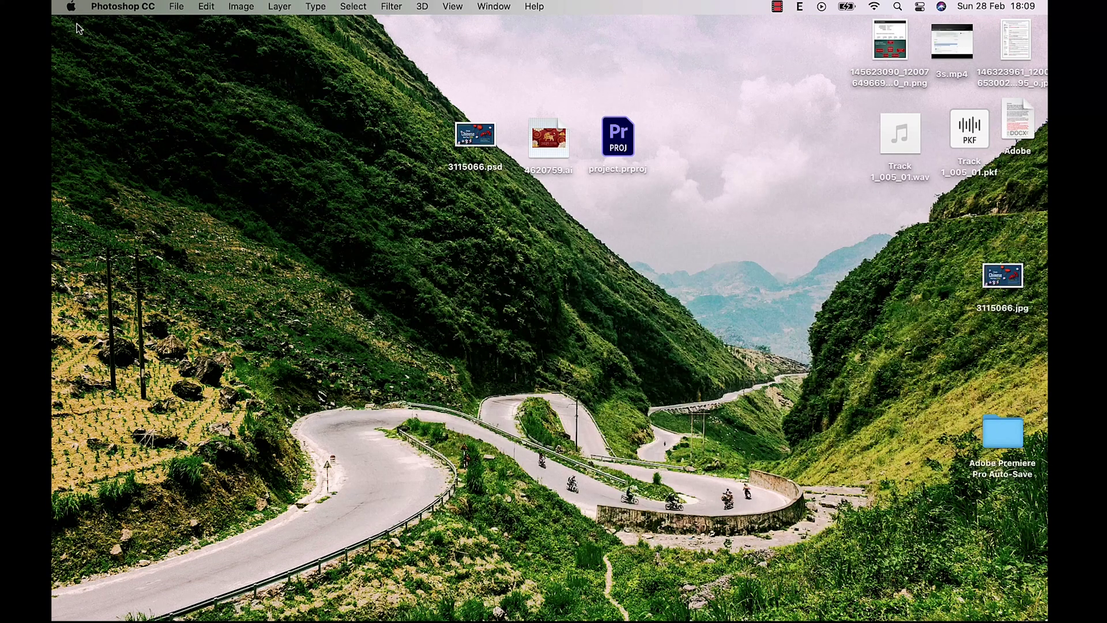
{"action": "left_click", "coordinate": [1009, 279]}
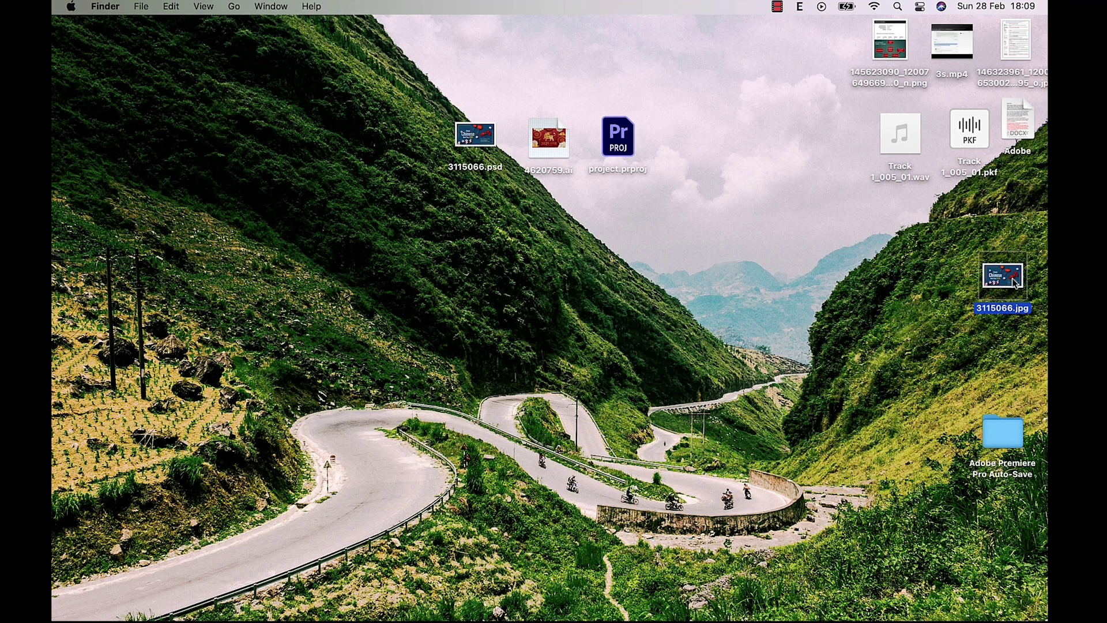
- Preview the exported 3115066.jpg, close the preview and deselect the file
{"action": "key", "text": "space"}
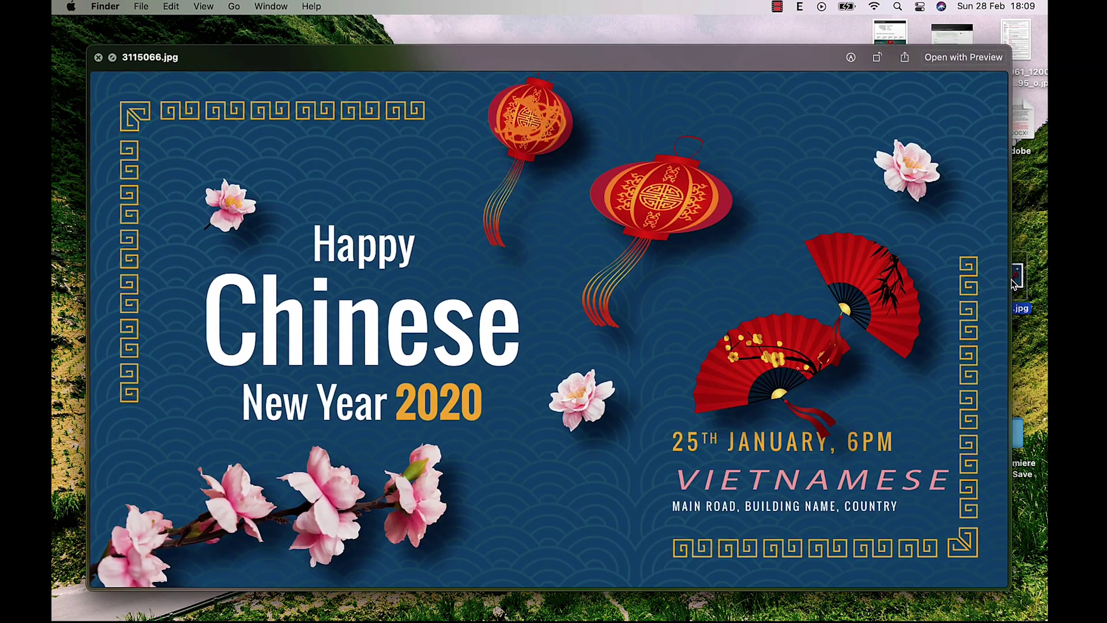
{"action": "key", "text": "space"}
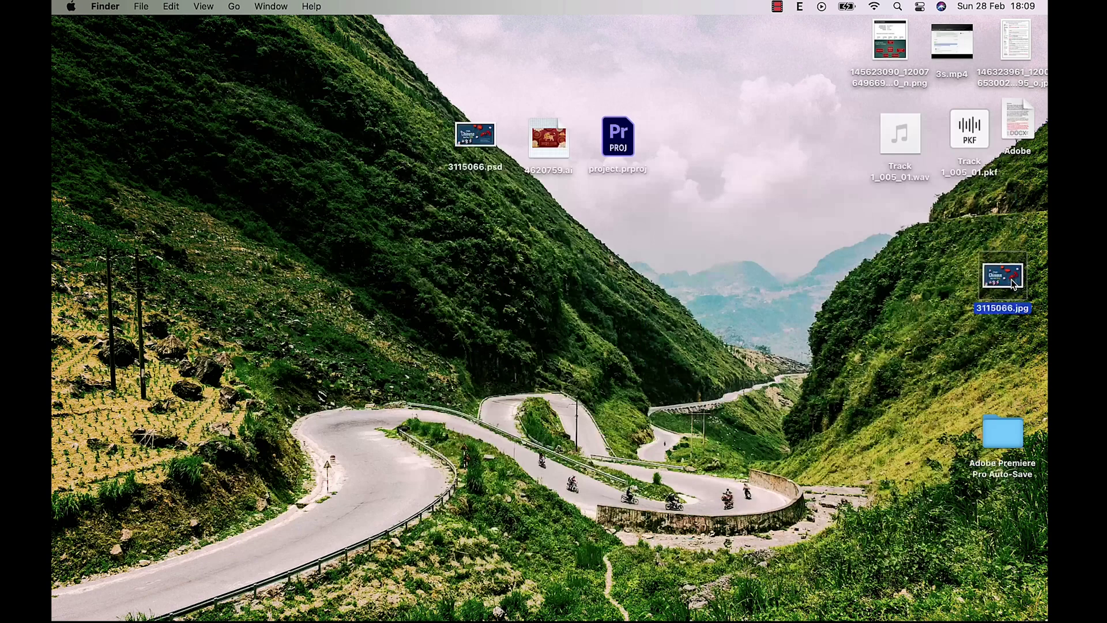
{"action": "left_click", "coordinate": [886, 284]}
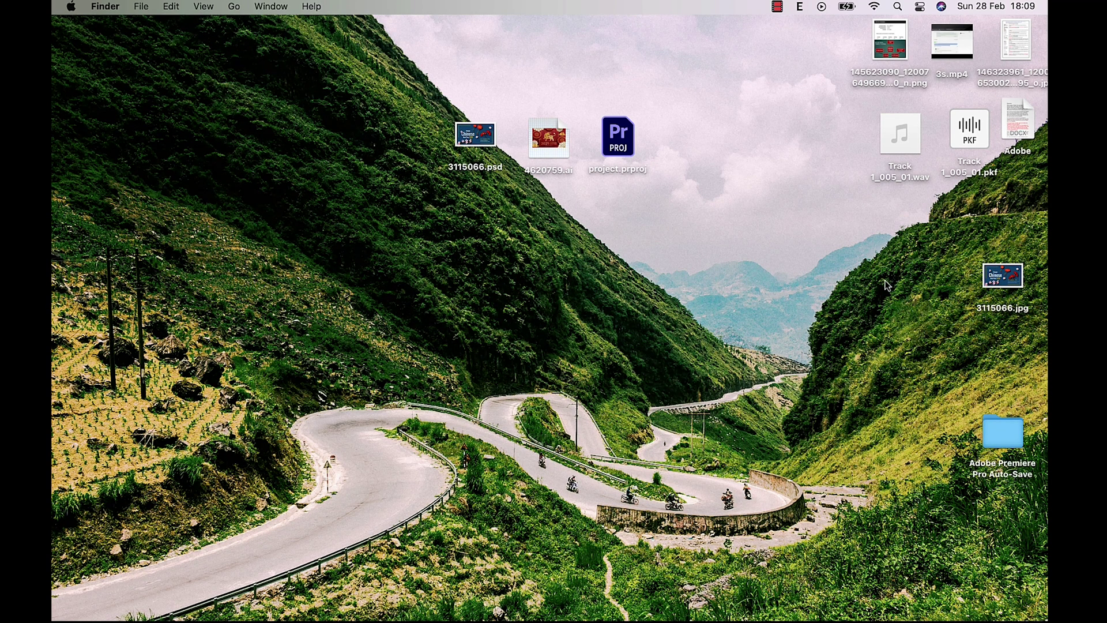
- Launch Adobe Illustrator 2020 and open 4620759.ai from the Desktop
{"action": "key", "text": "F4"}
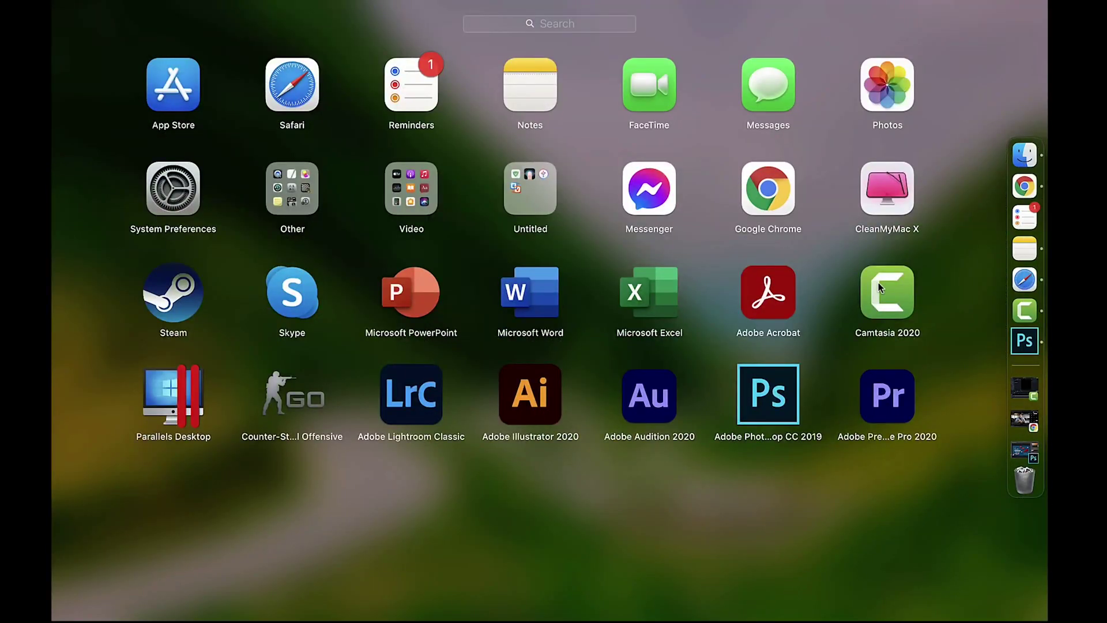
{"action": "left_click", "coordinate": [548, 392]}
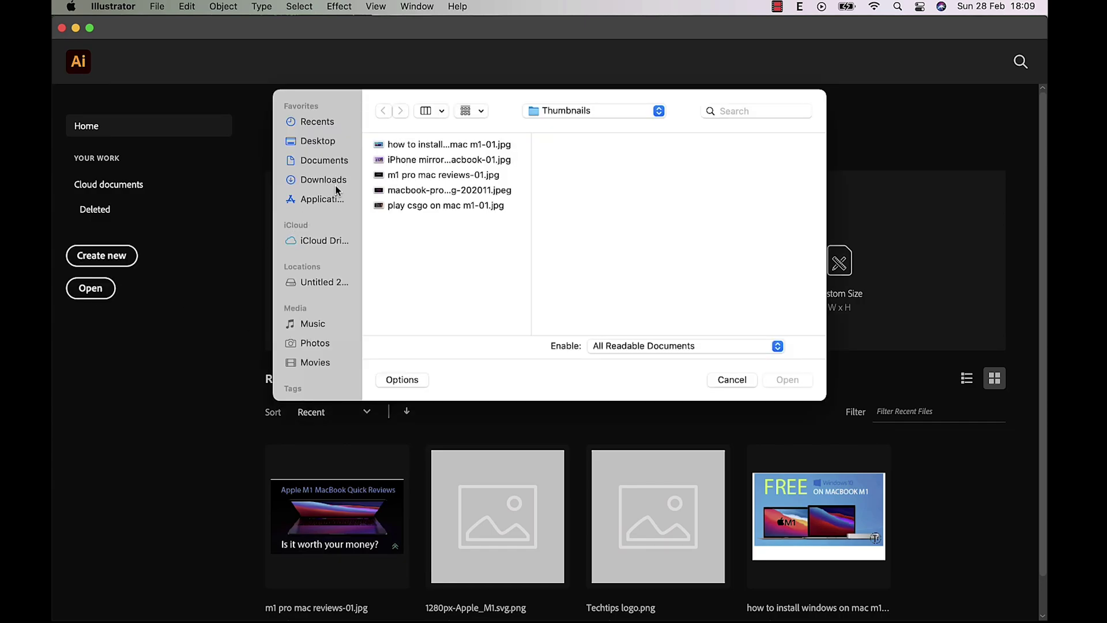
{"action": "left_click", "coordinate": [326, 142]}
{"action": "left_click", "coordinate": [427, 184]}
{"action": "left_click", "coordinate": [775, 380]}
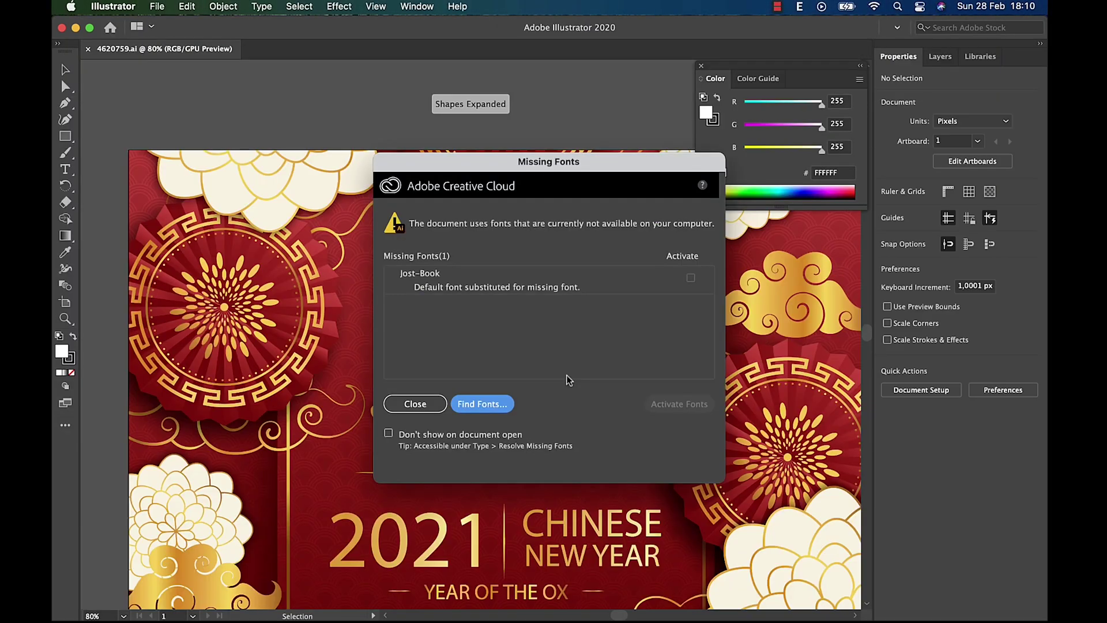
{"action": "left_click", "coordinate": [429, 407]}
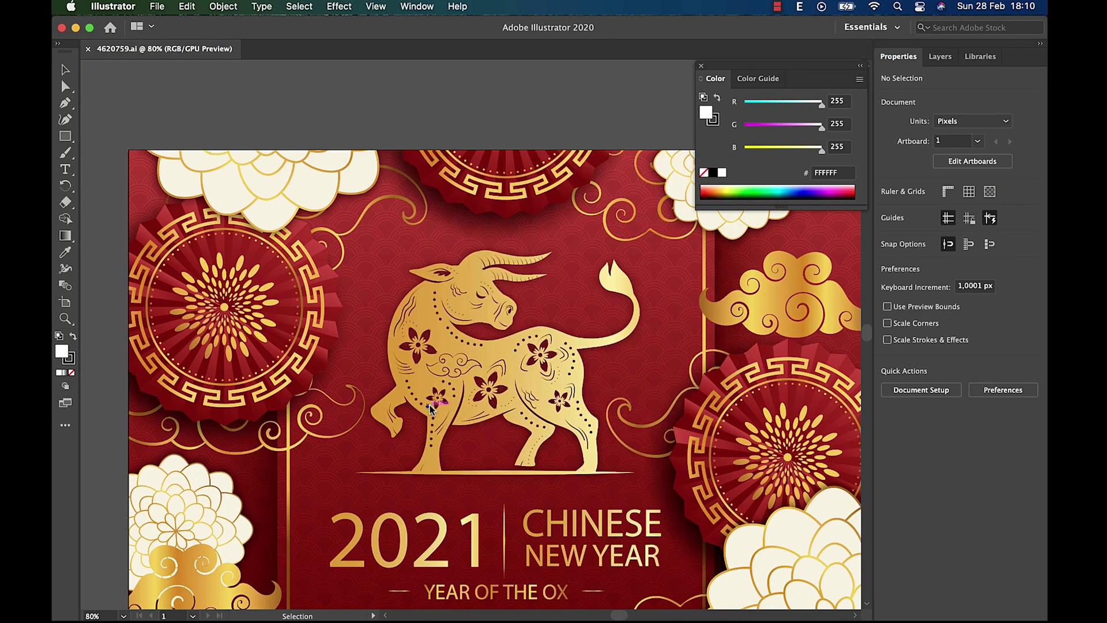
- Change the 2021 heading to 2022 and leave the group's isolation
{"action": "key", "text": "super+minus"}
{"action": "key", "text": "super+plus"}
{"action": "scroll", "coordinate": [434, 410], "scroll_direction": "down", "scroll_amount": 5}
{"action": "scroll", "coordinate": [465, 414], "scroll_direction": "left", "scroll_amount": 4}
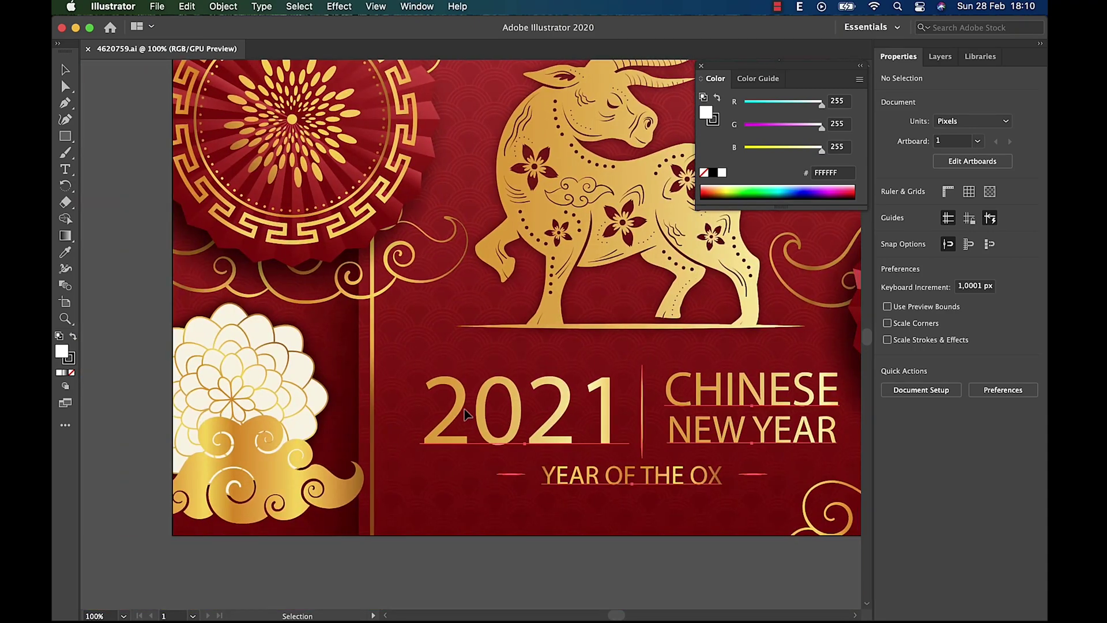
{"action": "double_click", "coordinate": [560, 410]}
{"action": "double_click", "coordinate": [577, 412]}
{"action": "double_click", "coordinate": [601, 415]}
{"action": "double_click", "coordinate": [601, 415]}
{"action": "left_click", "coordinate": [589, 417]}
{"action": "type", "text": "2"}
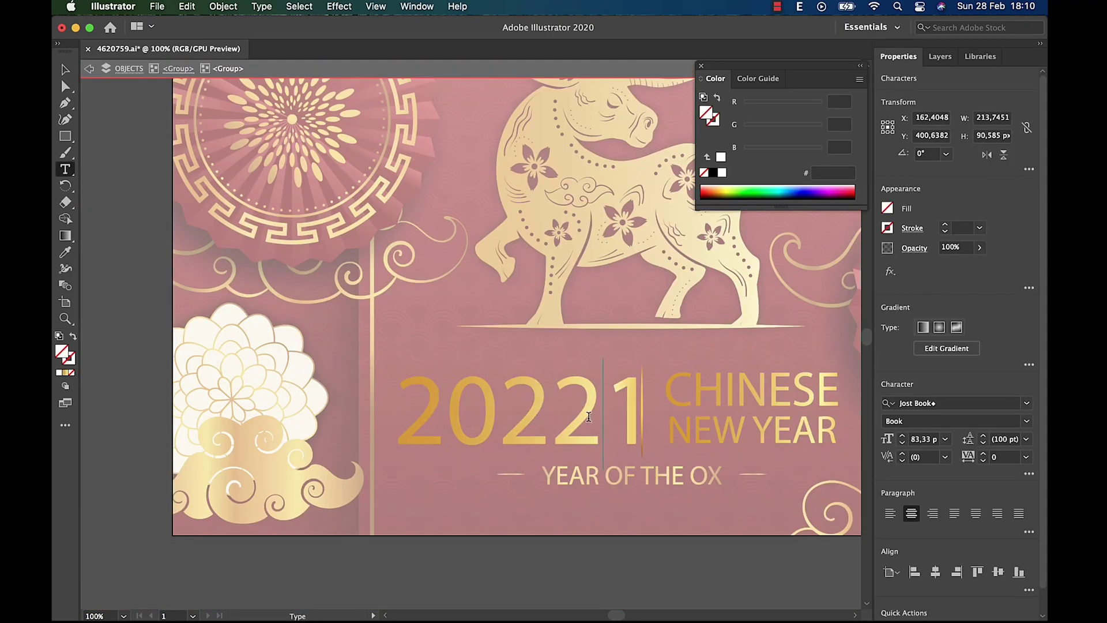
{"action": "key", "text": "BackSpace"}
{"action": "key", "text": "Right"}
{"action": "key", "text": "BackSpace"}
{"action": "type", "text": "2"}
{"action": "key", "text": "Escape"}
{"action": "double_click", "coordinate": [475, 521]}
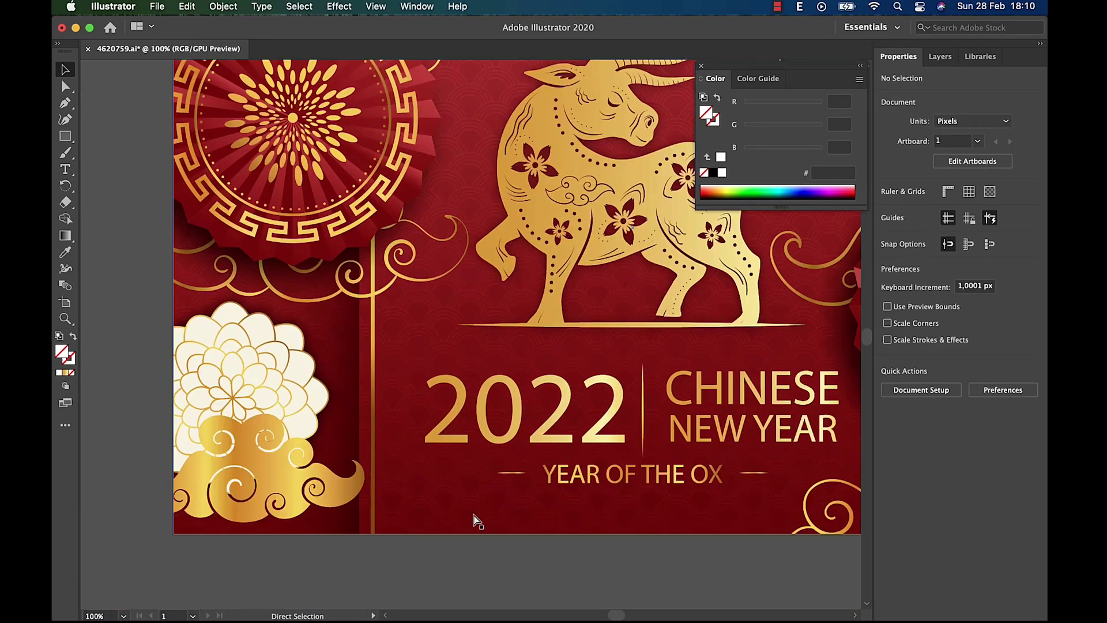
- Duplicate the large golden ox so that the copy overlaps the original
{"action": "scroll", "coordinate": [474, 516], "scroll_direction": "up", "scroll_amount": 5}
{"action": "scroll", "coordinate": [461, 496], "scroll_direction": "right", "scroll_amount": 4}
{"action": "double_click", "coordinate": [366, 460]}
{"action": "left_click_drag", "start_coordinate": [366, 460], "coordinate": [523, 452]}
{"action": "left_click_drag", "start_coordinate": [513, 463], "coordinate": [412, 405]}
{"action": "left_click_drag", "start_coordinate": [501, 423], "coordinate": [319, 477]}
- Place two scaled-down ox copies, one above the large oxen's left side and one beside the YEAR OF THE OX line
{"action": "key", "text": "super+minus"}
{"action": "key", "text": "super+minus"}
{"action": "left_click_drag", "start_coordinate": [382, 404], "coordinate": [449, 374]}
{"action": "left_click", "coordinate": [489, 355]}
{"action": "left_click_drag", "start_coordinate": [475, 340], "coordinate": [451, 489]}
{"action": "left_click_drag", "start_coordinate": [465, 508], "coordinate": [454, 495]}
{"action": "double_click", "coordinate": [519, 546]}
- Release the artwork's clipping mask and move the upper-left white flower off the artboard, scaling it down to about 139 px wide
{"action": "left_click", "coordinate": [718, 494]}
{"action": "right_click", "coordinate": [628, 354]}
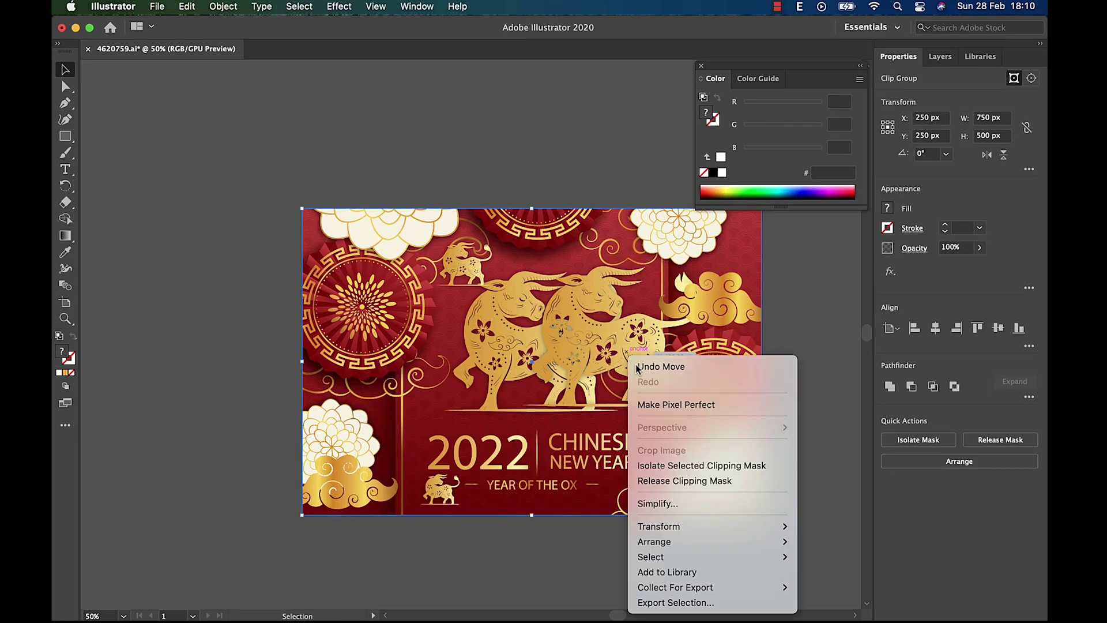
{"action": "left_click", "coordinate": [684, 481]}
{"action": "left_click", "coordinate": [248, 173]}
{"action": "left_click_drag", "start_coordinate": [385, 178], "coordinate": [208, 245]}
{"action": "left_click_drag", "start_coordinate": [121, 235], "coordinate": [220, 228]}
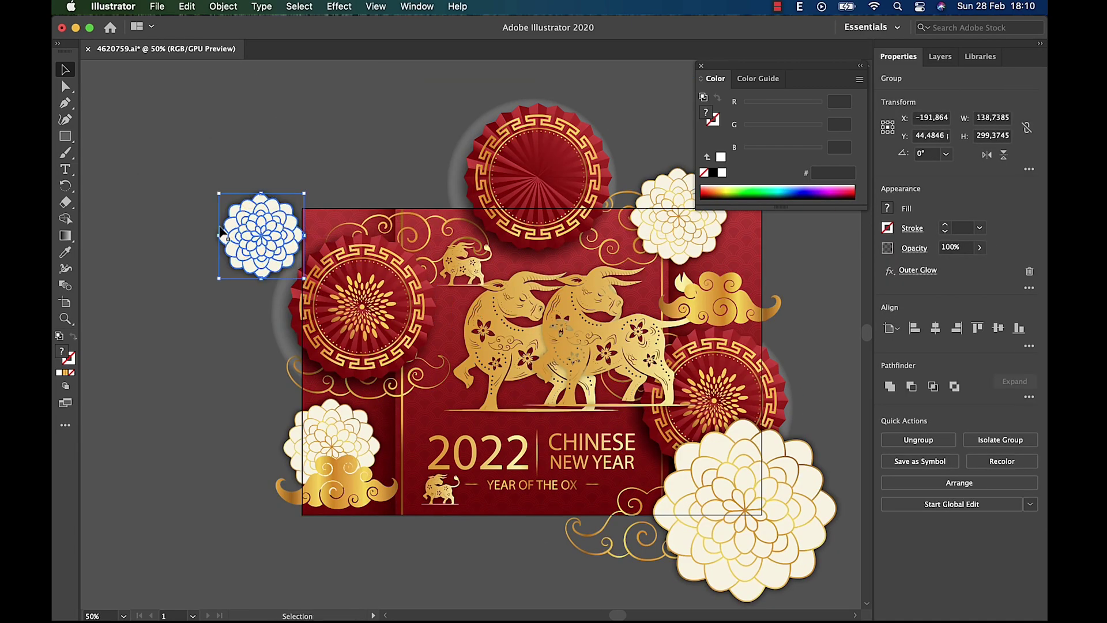
- Fill the moved flower with solid white FFFFFF and deselect it
{"action": "double_click", "coordinate": [62, 351]}
{"action": "left_click", "coordinate": [675, 240]}
{"action": "left_click", "coordinate": [272, 162]}
{"action": "left_click", "coordinate": [250, 217]}
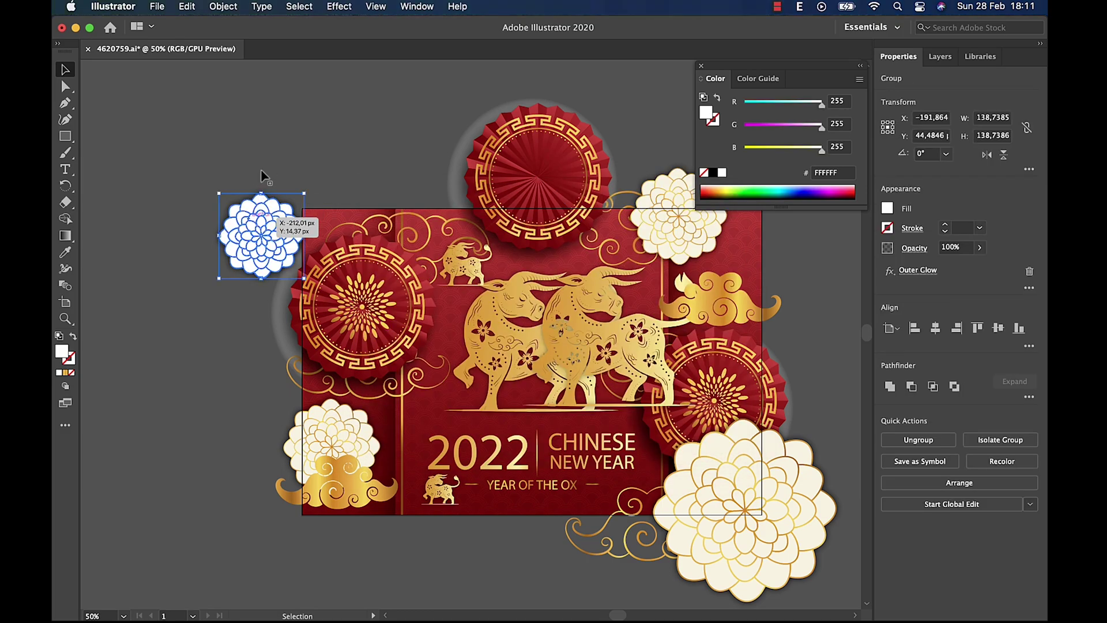
{"action": "left_click", "coordinate": [261, 173]}
- Draw a circle about 262 px across over the white flower and sample the upper medallion shadow's black radial gradient onto it
{"action": "key", "text": "l"}
{"action": "left_click_drag", "start_coordinate": [225, 142], "coordinate": [386, 303]}
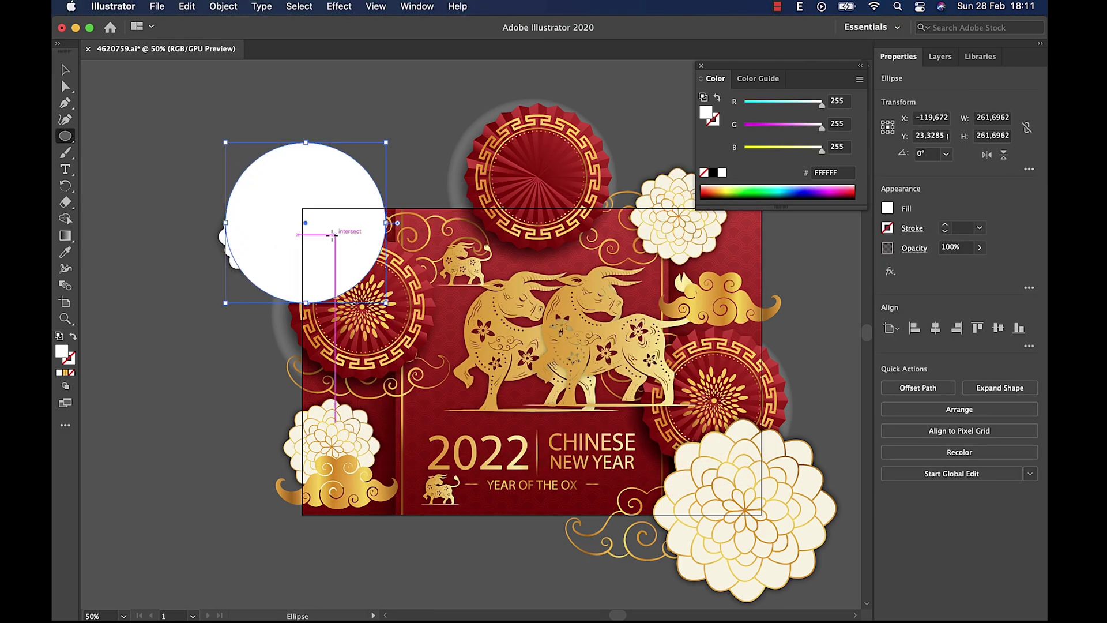
{"action": "left_click", "coordinate": [66, 373]}
{"action": "key", "text": "i"}
{"action": "left_click", "coordinate": [605, 332]}
{"action": "left_click", "coordinate": [586, 264]}
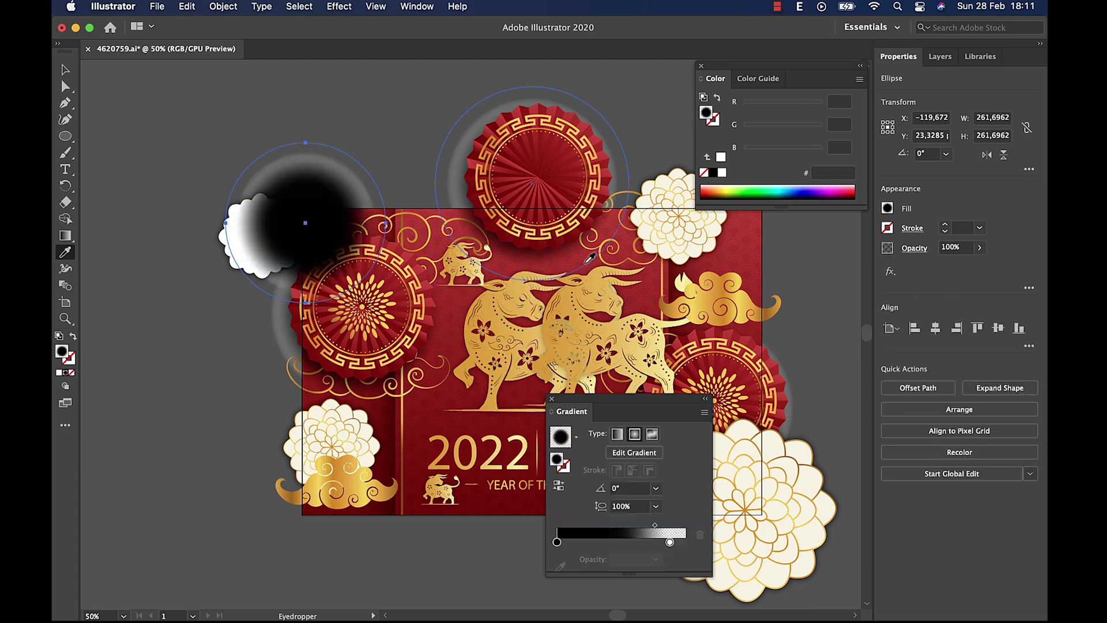
- Undo the circle and flower edits back to the clipped artwork and leave the clip group's isolation
{"action": "key", "text": "super+z"}
{"action": "key", "text": "super+z"}
{"action": "key", "text": "super+z"}
{"action": "key", "text": "super+z"}
{"action": "key", "text": "super+z"}
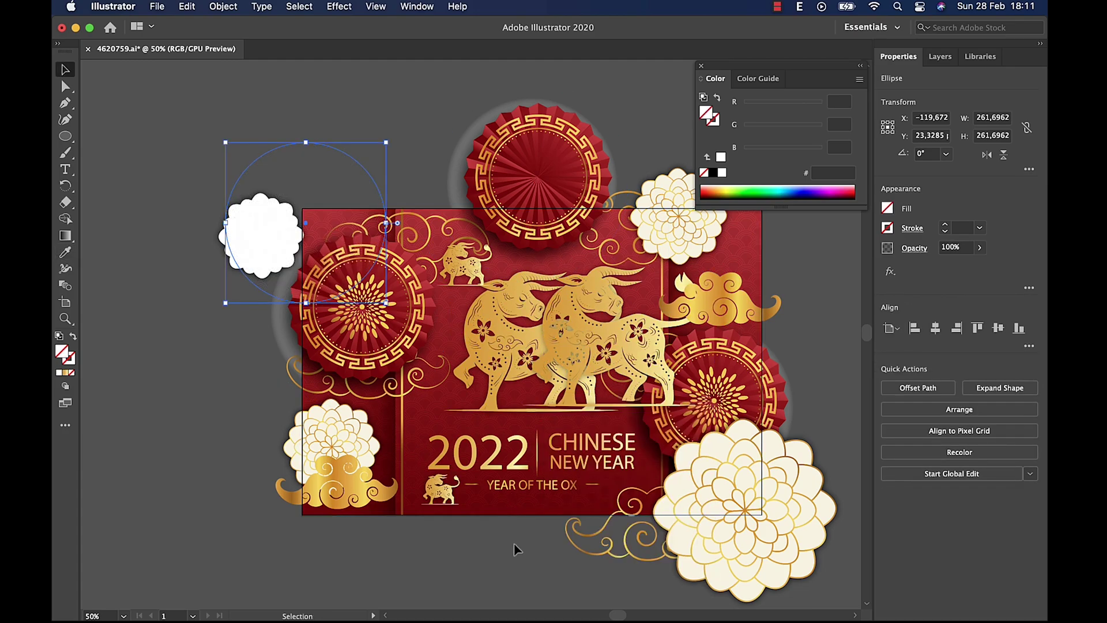
{"action": "left_click", "coordinate": [516, 549]}
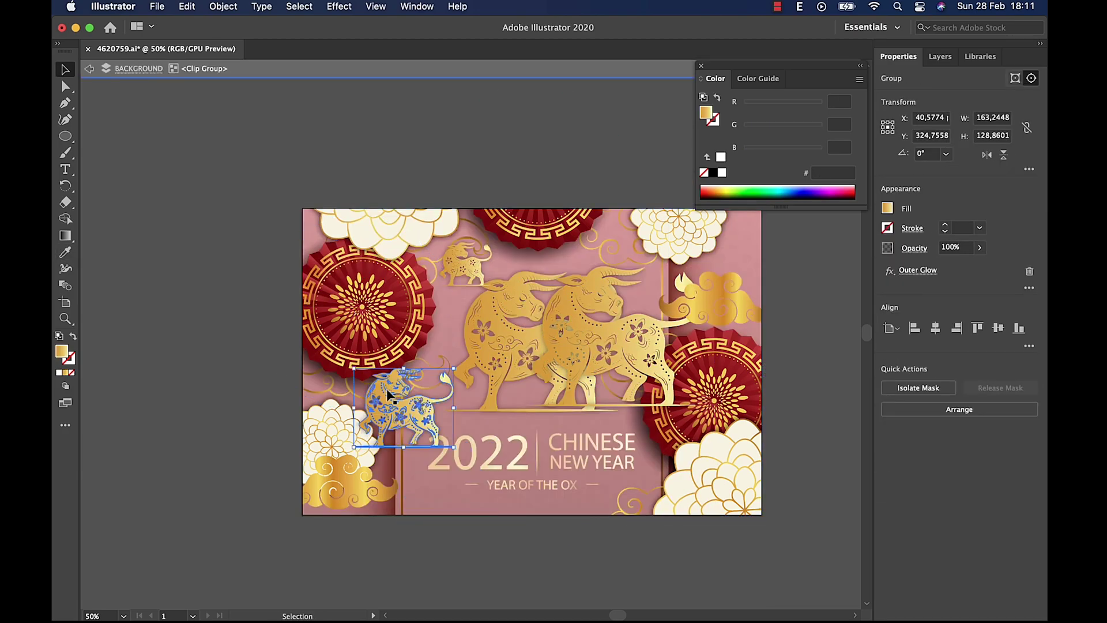
{"action": "key", "text": "Escape"}
- Export the artboard to the Desktop as the PNG 4620759 at High (300 ppi) with type-optimized anti-aliasing and a transparent background
{"action": "left_click", "coordinate": [154, 7]}
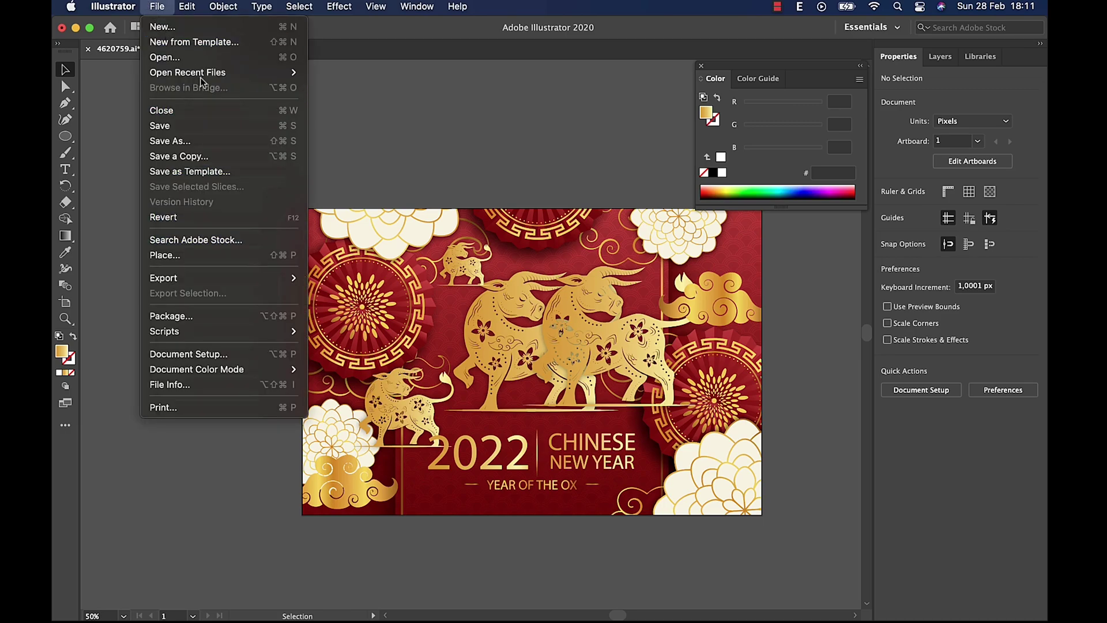
{"action": "mouse_move", "coordinate": [173, 278]}
{"action": "left_click", "coordinate": [356, 293]}
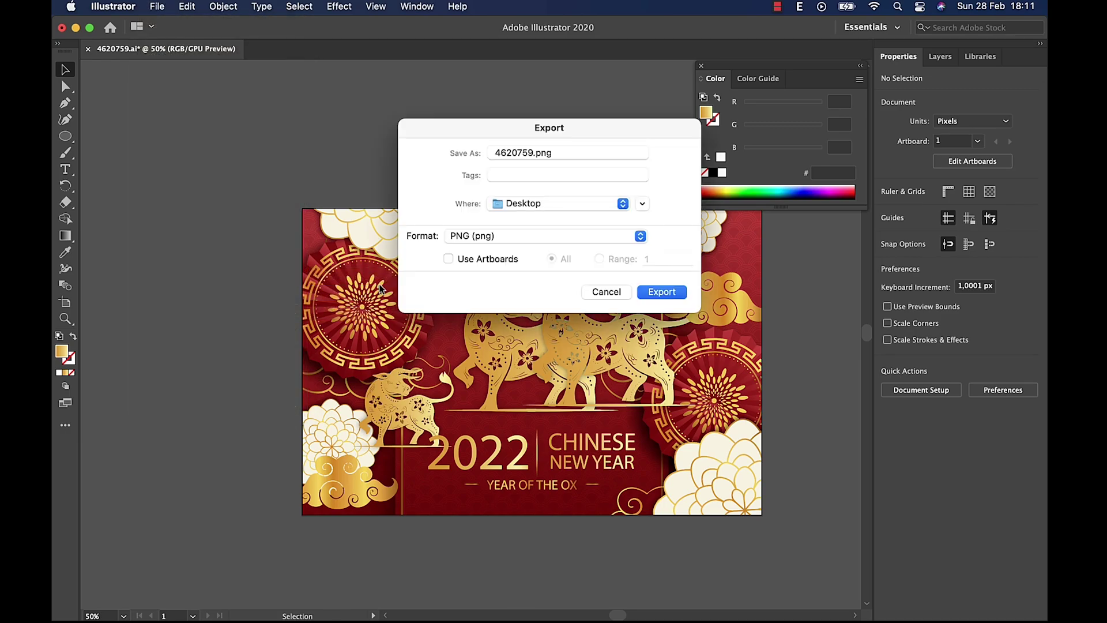
{"action": "left_click", "coordinate": [495, 260]}
{"action": "left_click", "coordinate": [661, 292]}
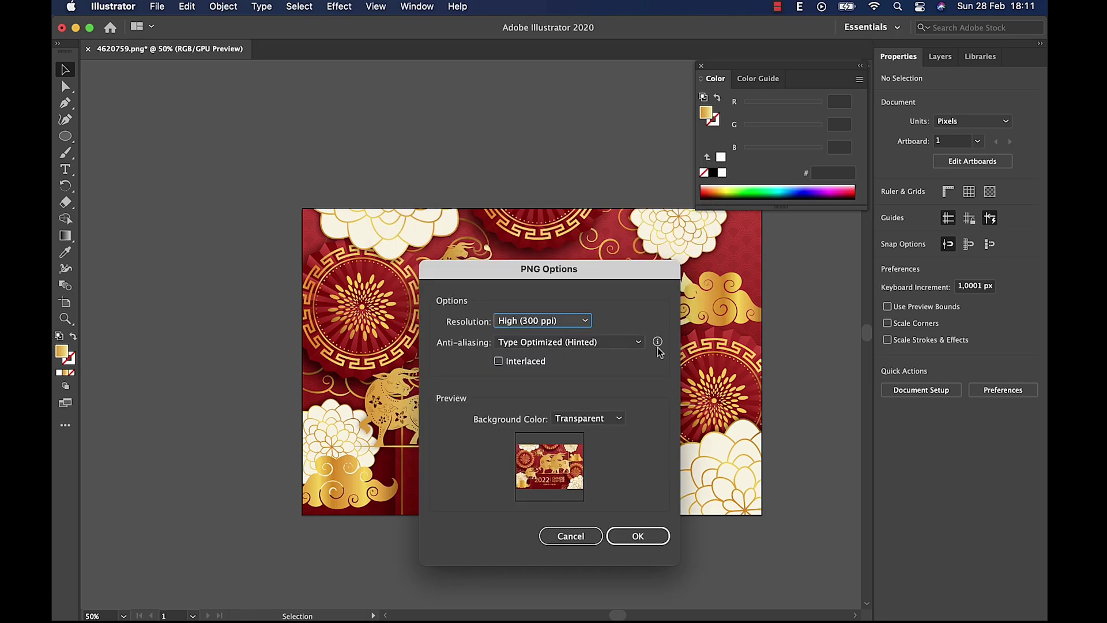
{"action": "left_click", "coordinate": [636, 536]}
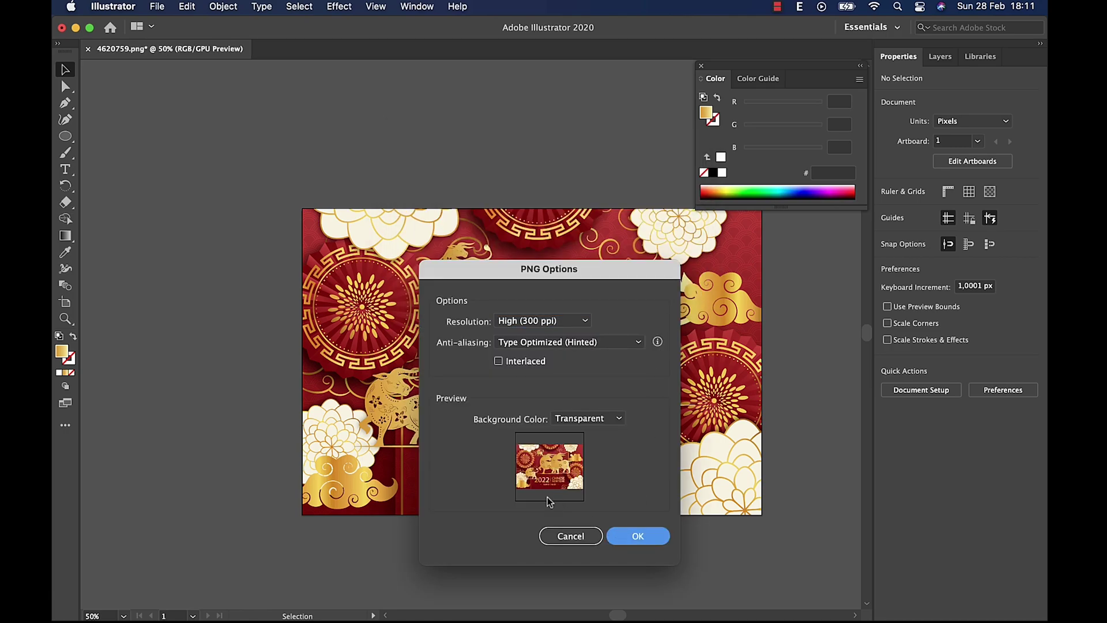
{"action": "left_click", "coordinate": [617, 530]}
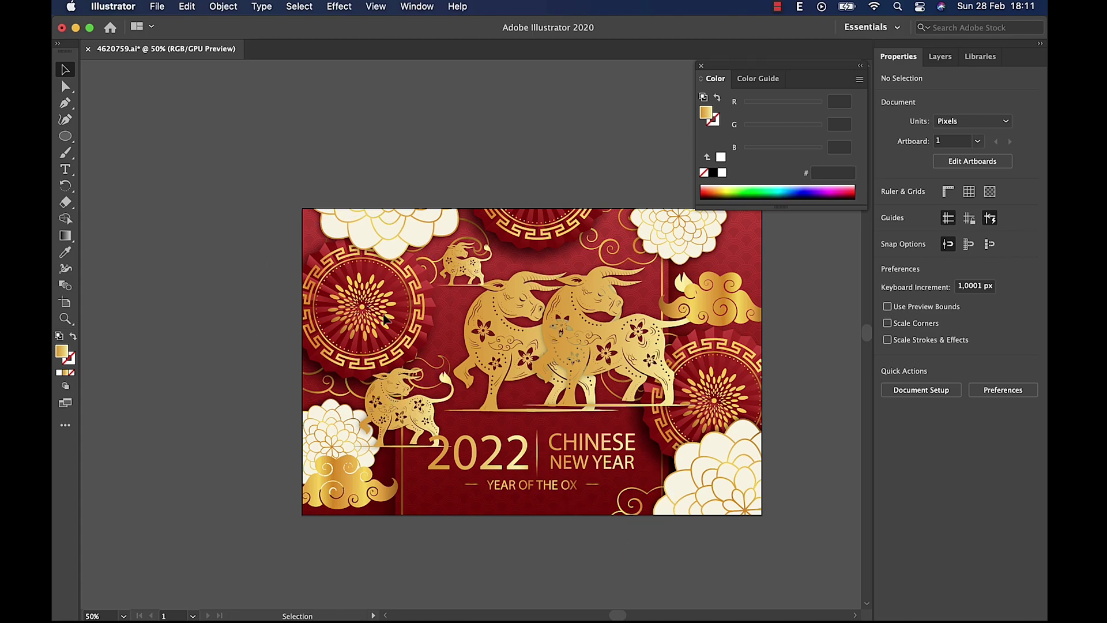
- Minimize the document, preview the exported 4620759-01.png from the desktop and close the preview
{"action": "left_click", "coordinate": [75, 27]}
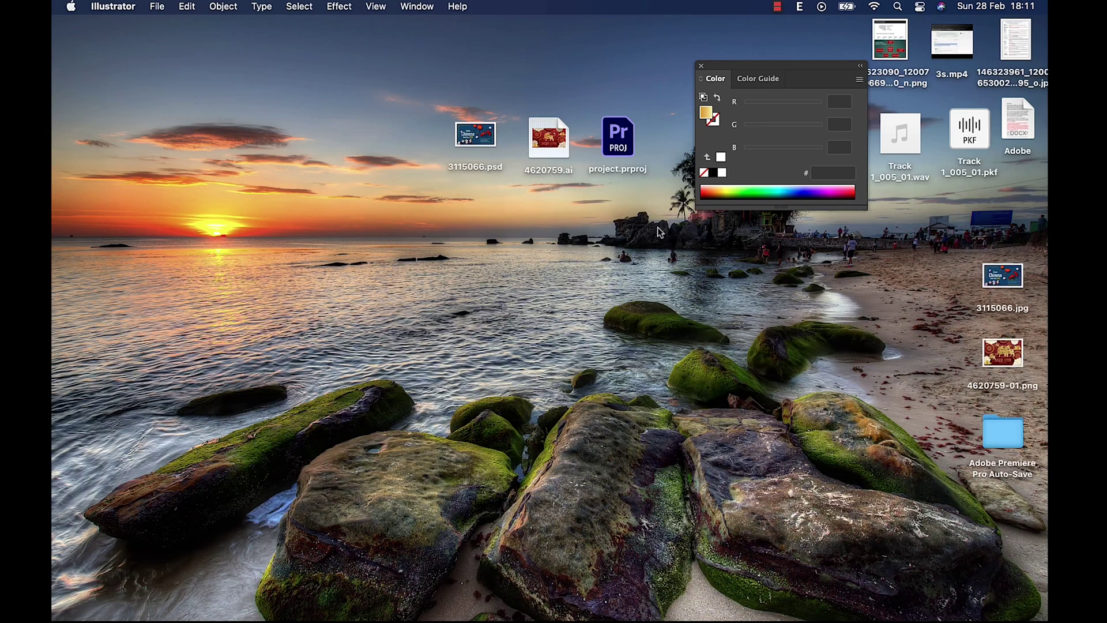
{"action": "left_click", "coordinate": [1007, 352]}
{"action": "key", "text": "space"}
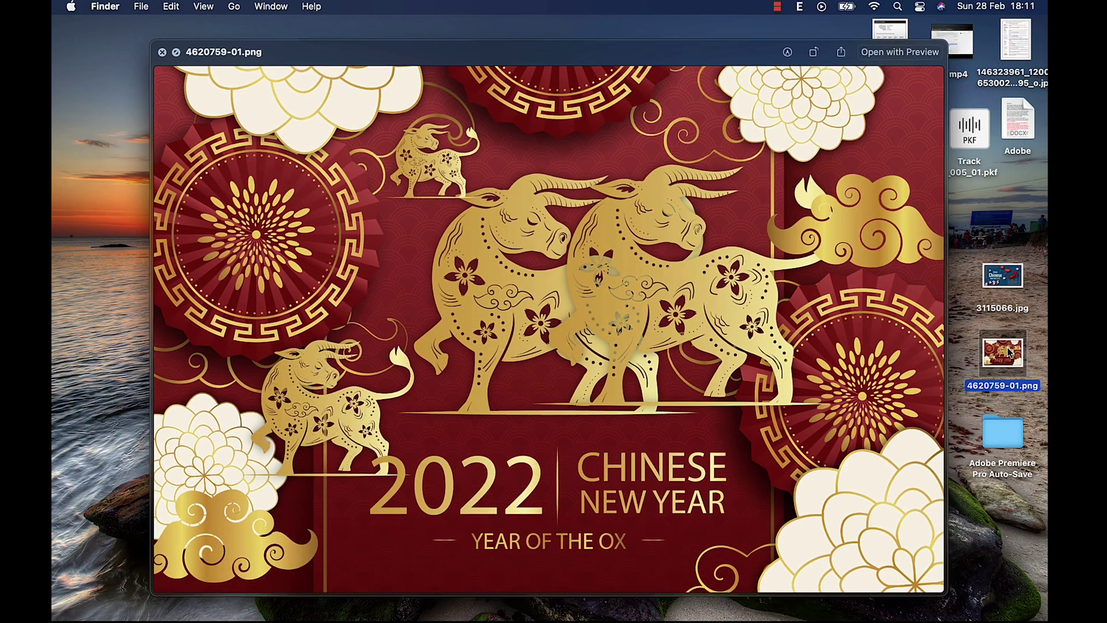
{"action": "key", "text": "space"}
- Launch Premiere Pro and open the project.prproj project
{"action": "key", "text": "super+space"}
{"action": "type", "text": "pr"}
{"action": "key", "text": "Return"}
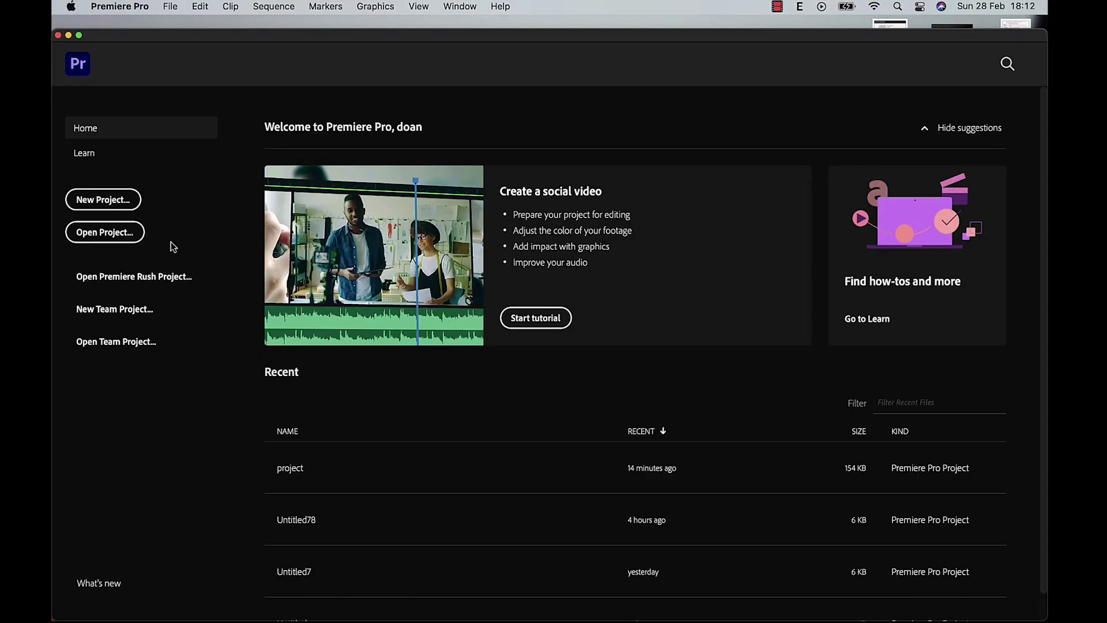
{"action": "left_click", "coordinate": [109, 232]}
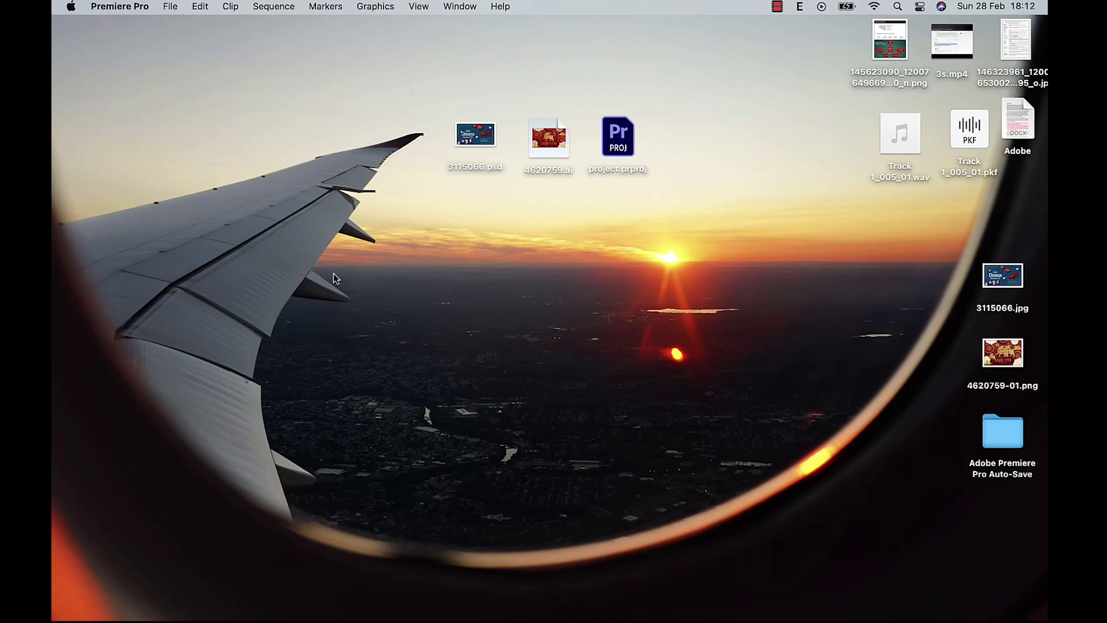
{"action": "double_click", "coordinate": [416, 281]}
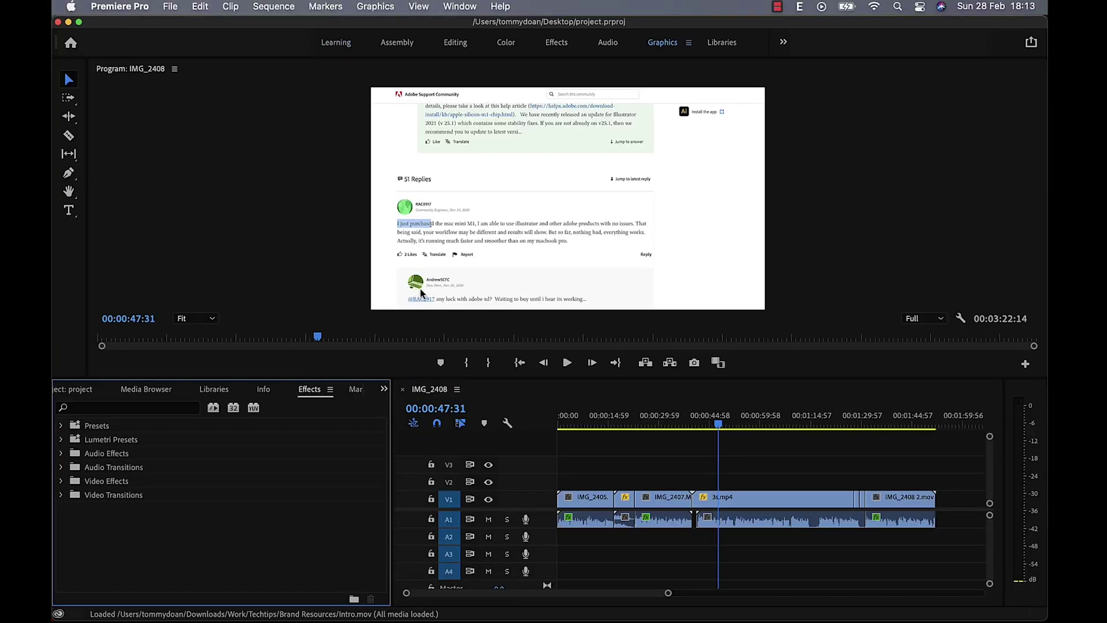
- Check the footage at several points along the IMG_2408 sequence
{"action": "left_click", "coordinate": [595, 425]}
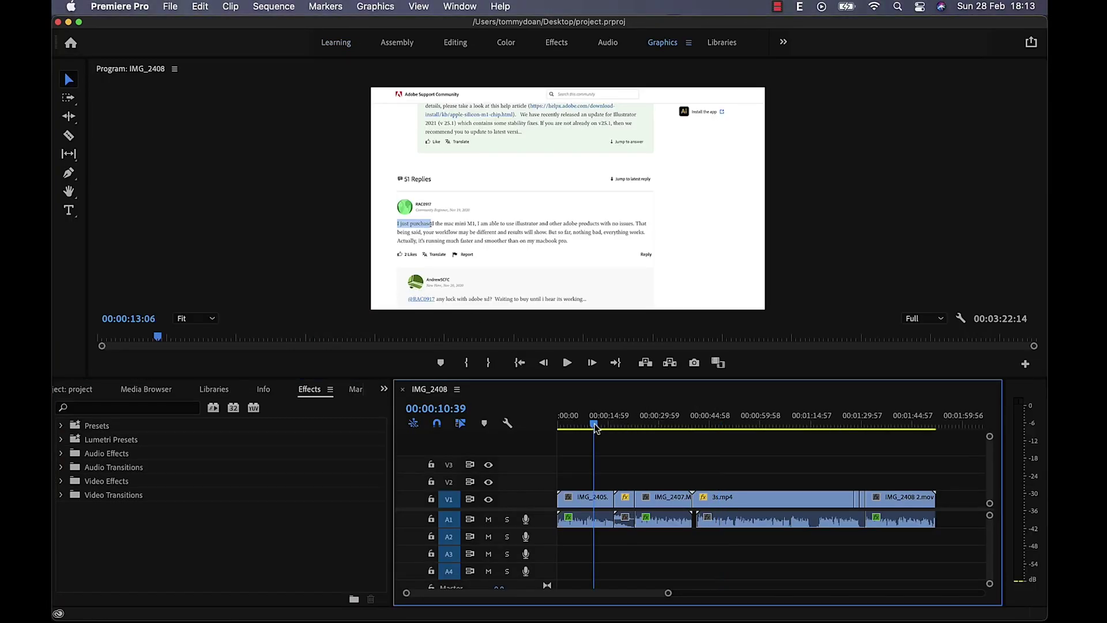
{"action": "left_click", "coordinate": [682, 496]}
{"action": "left_click", "coordinate": [733, 427]}
{"action": "left_click", "coordinate": [831, 427]}
{"action": "left_click", "coordinate": [882, 427]}
{"action": "left_click", "coordinate": [725, 432]}
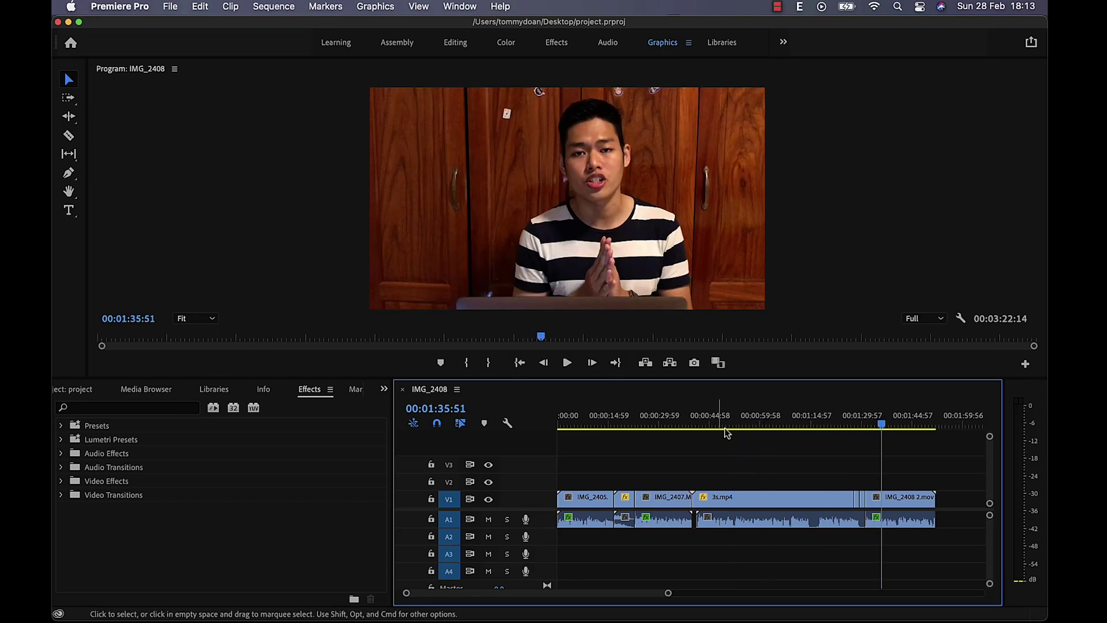
- Add the text "test teste stteakds" over the 3s.mp4 clip at 00:00:43:01 with the Type tool
{"action": "left_click", "coordinate": [703, 427]}
{"action": "left_click", "coordinate": [778, 497]}
{"action": "left_click", "coordinate": [68, 211]}
{"action": "left_click", "coordinate": [506, 196]}
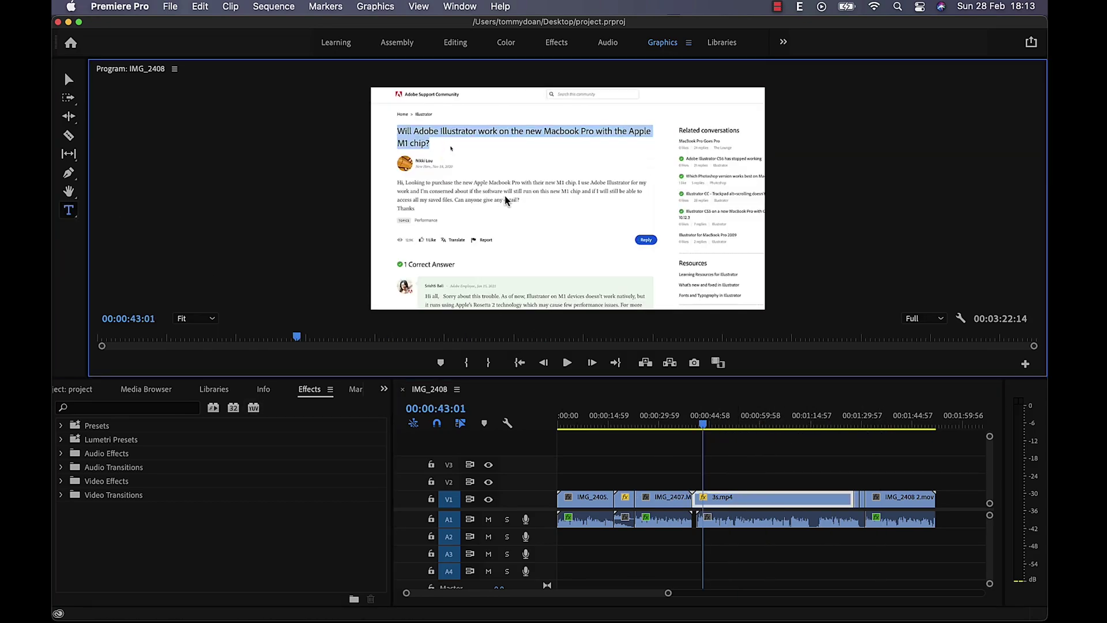
{"action": "left_click", "coordinate": [512, 185]}
{"action": "type", "text": "This is an example text"}
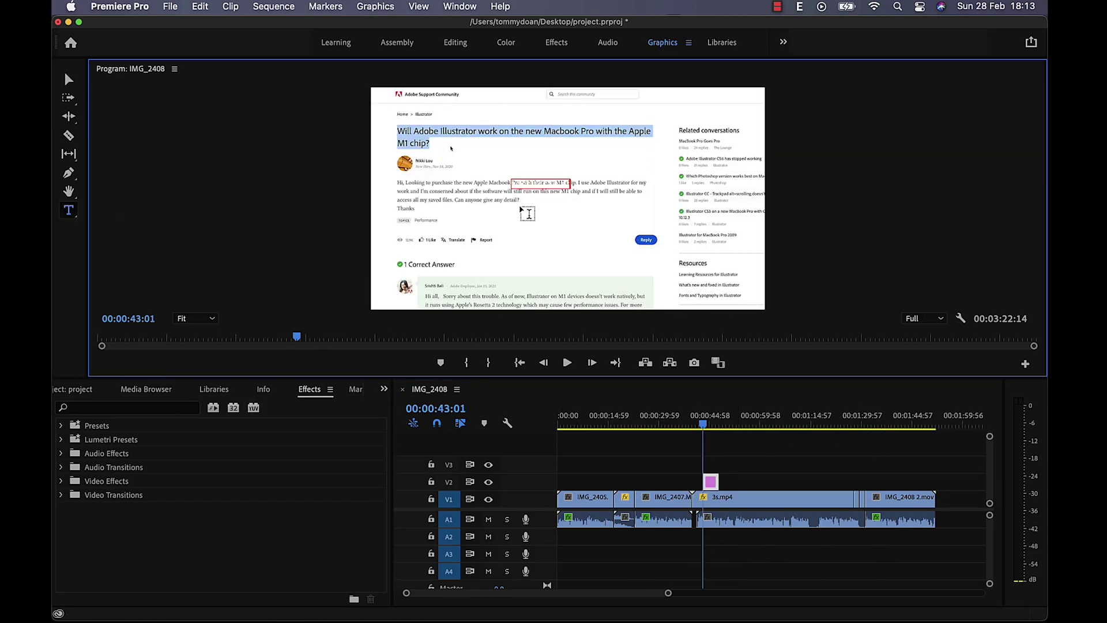
- Switch to the Effects workspace, expand the graphic's text settings and set the text fill to black
{"action": "left_click_drag", "start_coordinate": [604, 184], "coordinate": [512, 189]}
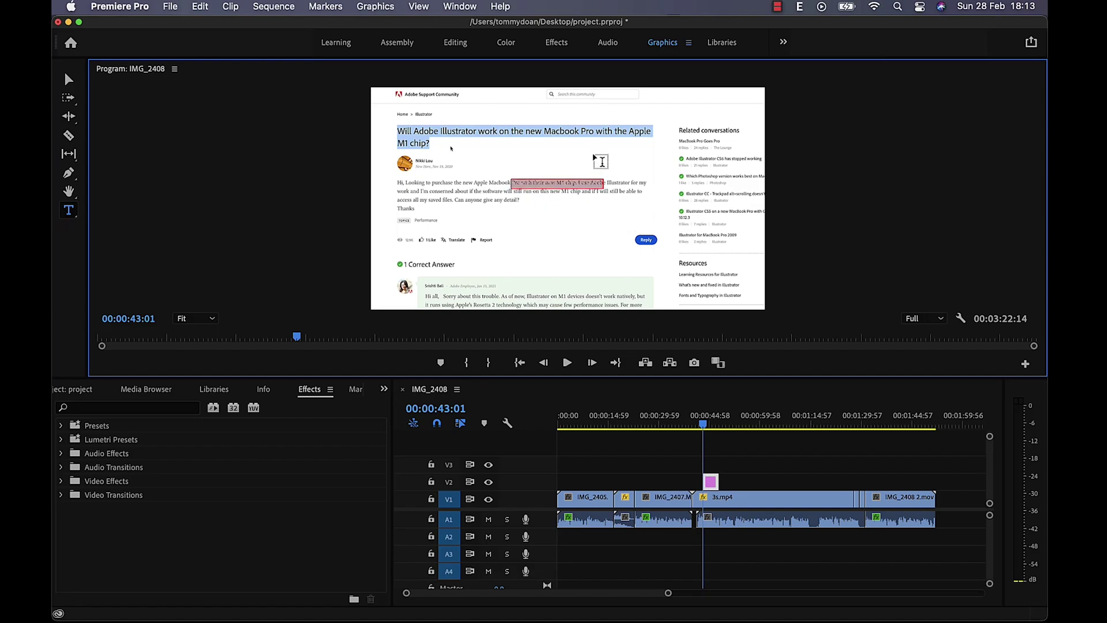
{"action": "left_click", "coordinate": [460, 45]}
{"action": "left_click", "coordinate": [557, 43]}
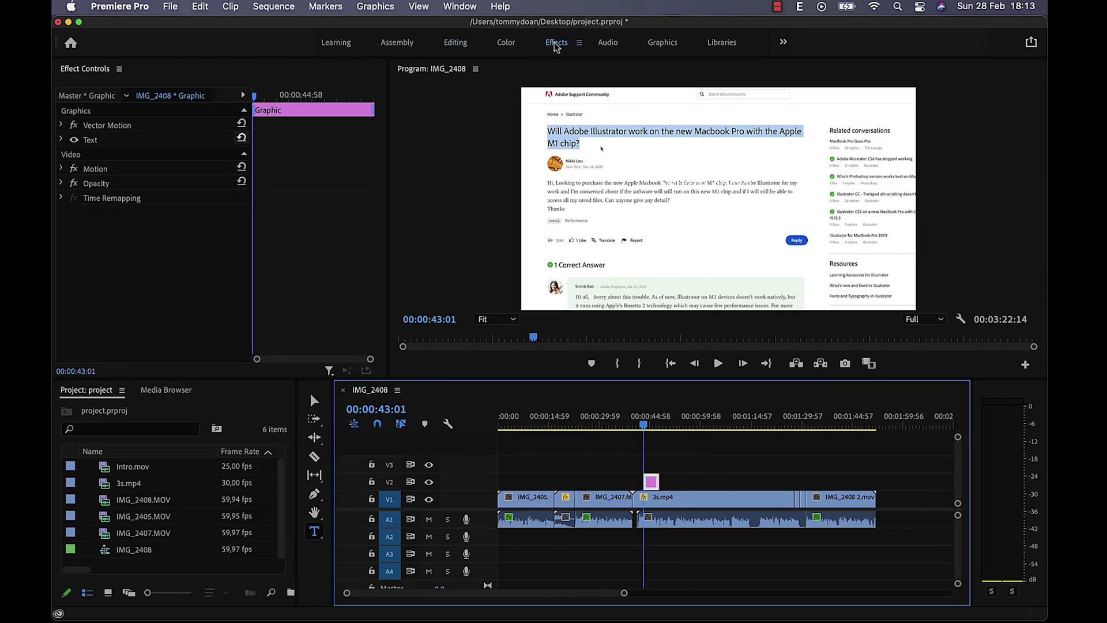
{"action": "left_click", "coordinate": [63, 140]}
{"action": "left_click", "coordinate": [685, 186]}
{"action": "key", "text": "super+a"}
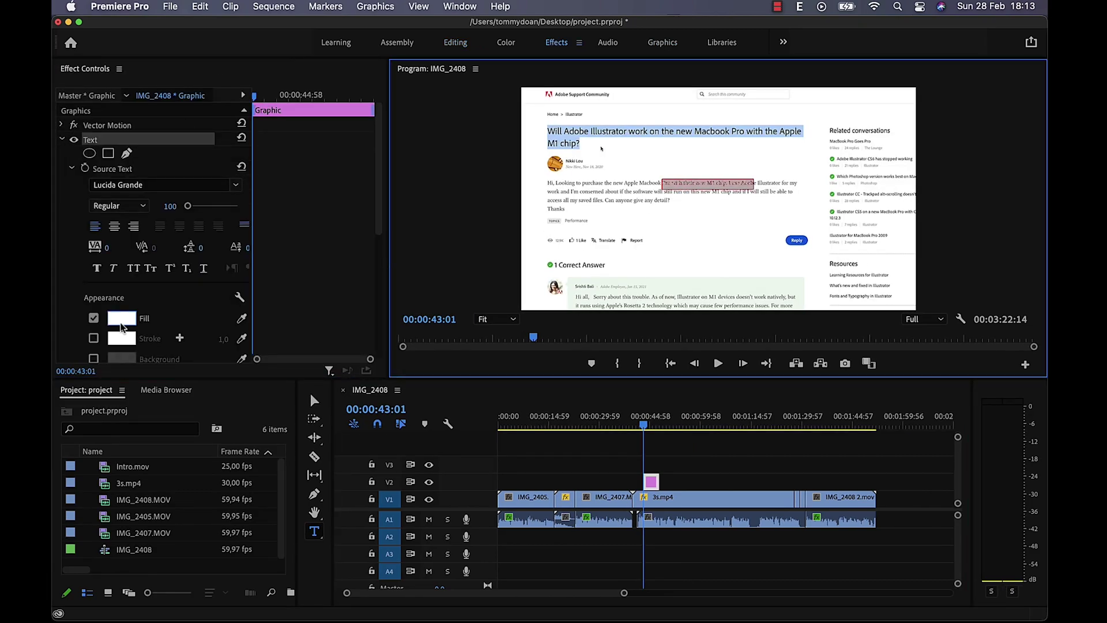
{"action": "left_click", "coordinate": [121, 319]}
{"action": "left_click", "coordinate": [384, 413]}
{"action": "left_click", "coordinate": [689, 230]}
- Extend the text graphic on V2 to the start of the last IMG_2408 clip and play back the section
{"action": "left_click", "coordinate": [717, 185]}
{"action": "left_click_drag", "start_coordinate": [658, 482], "coordinate": [809, 483]}
{"action": "left_click_drag", "start_coordinate": [799, 425], "coordinate": [707, 428]}
{"action": "key", "text": "space"}
- Change the text fill to dark red and move the text down onto the highlighted white box
{"action": "left_click", "coordinate": [699, 187]}
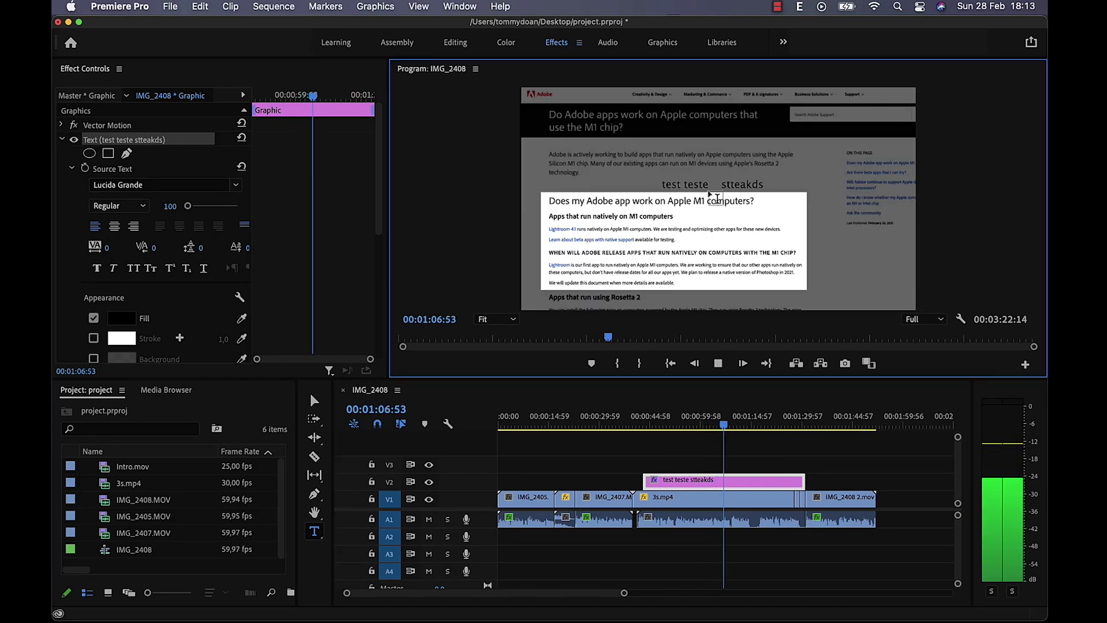
{"action": "key", "text": "super+a"}
{"action": "left_click", "coordinate": [122, 319]}
{"action": "left_click", "coordinate": [454, 281]}
{"action": "left_click", "coordinate": [690, 230]}
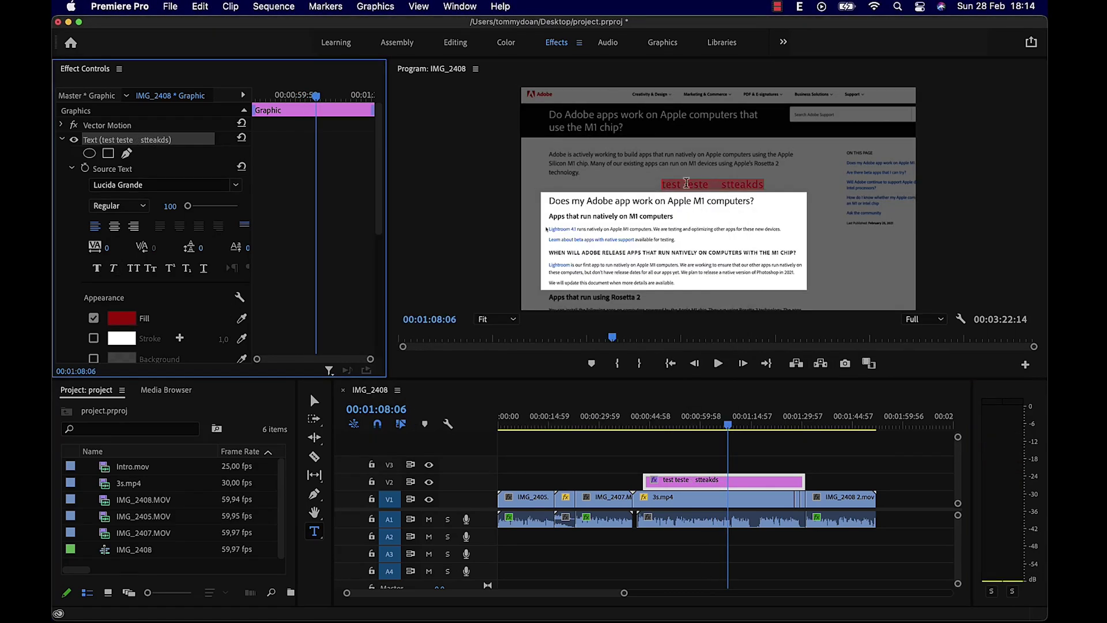
{"action": "left_click", "coordinate": [559, 248]}
{"action": "left_click_drag", "start_coordinate": [728, 188], "coordinate": [691, 238]}
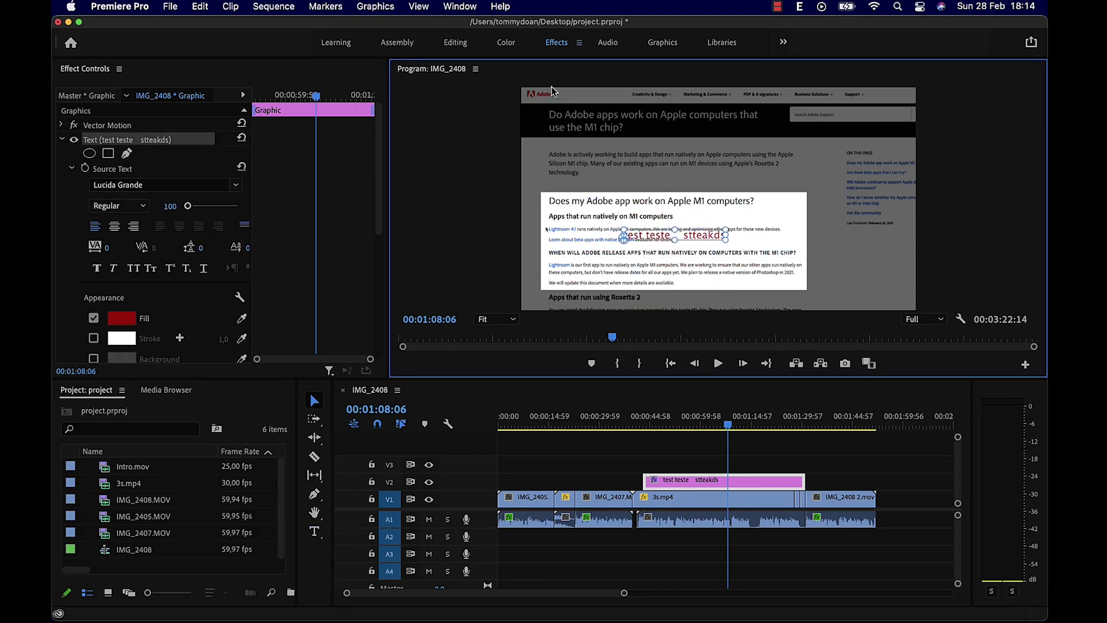
- Return to the Graphics workspace and export the sequence as QuickTime IMG_2408_1.mov with Apple ProRes 422 HQ and the Adobe Stock UHD with Audio preset
{"action": "left_click", "coordinate": [672, 42]}
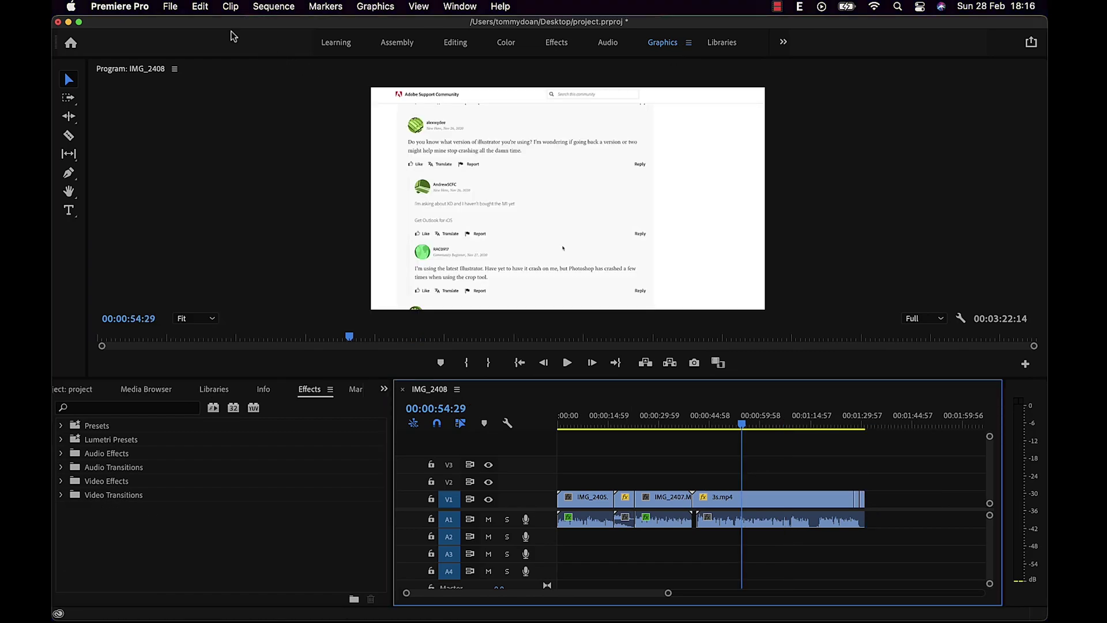
{"action": "left_click", "coordinate": [170, 6]}
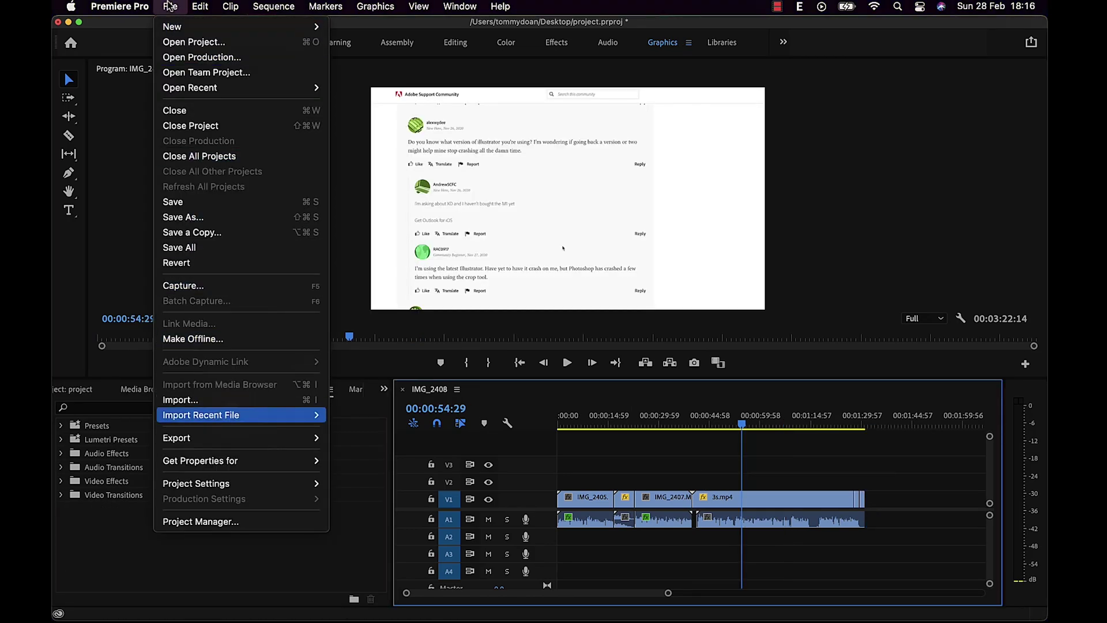
{"action": "mouse_move", "coordinate": [289, 438]}
{"action": "left_click", "coordinate": [367, 440]}
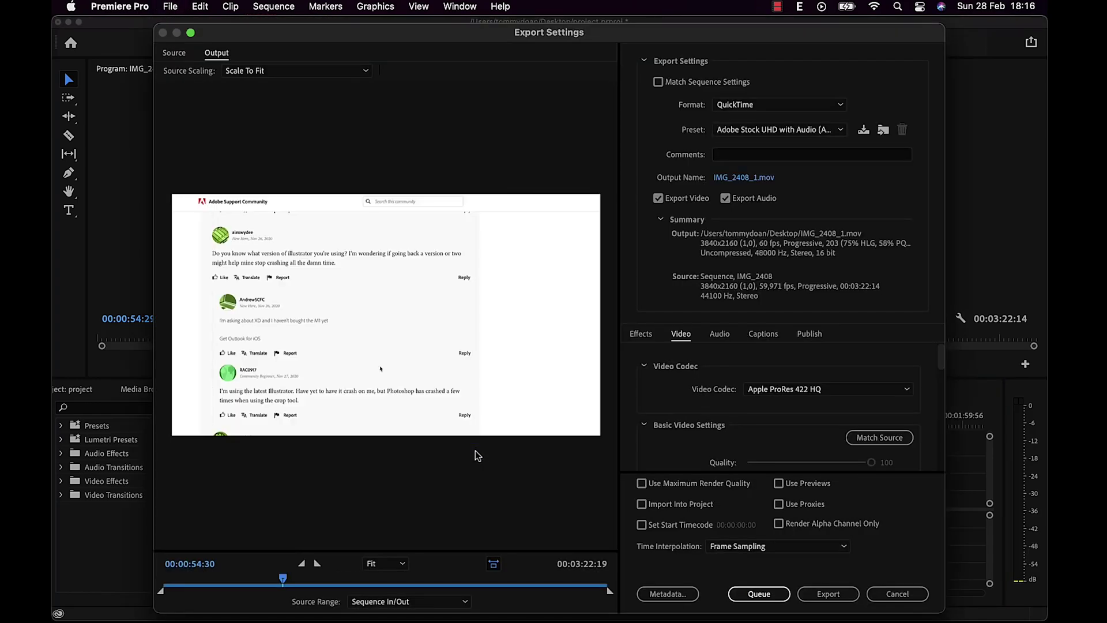
{"action": "left_click", "coordinate": [839, 596]}
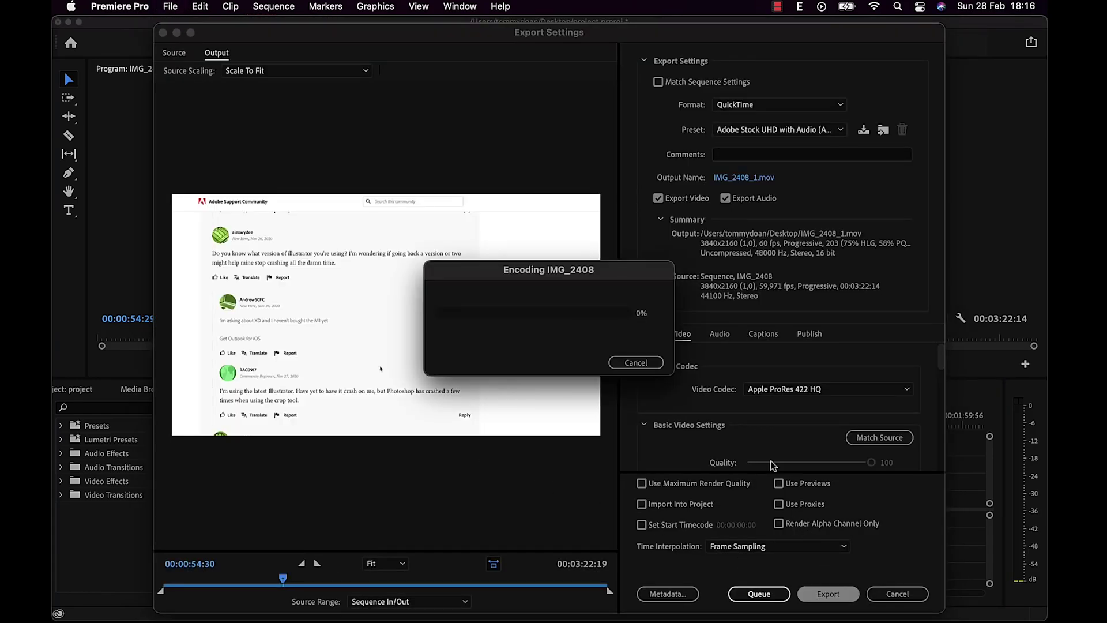